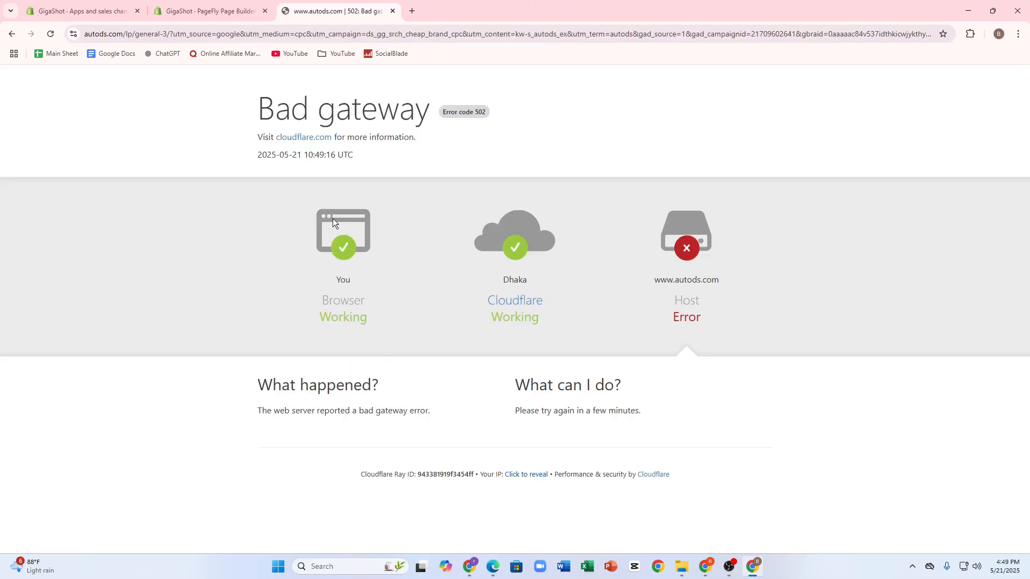
Fill in the account e-mail on the AutoDS home page and continue with the Google sign-up
{"action": "left_click", "coordinate": [209, 11]}
{"action": "left_click", "coordinate": [310, 7]}
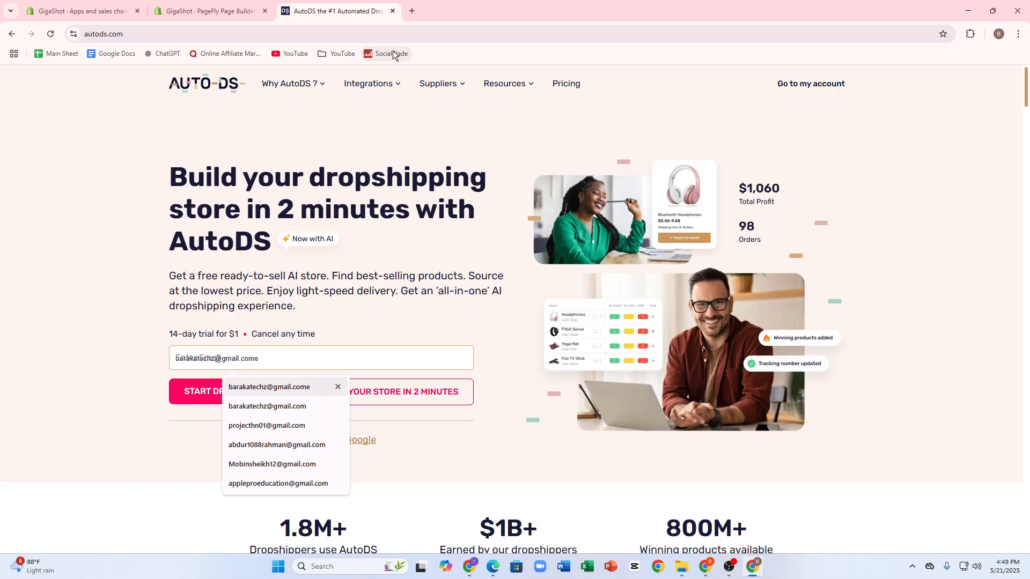
{"action": "left_click", "coordinate": [271, 388]}
{"action": "left_click", "coordinate": [284, 360]}
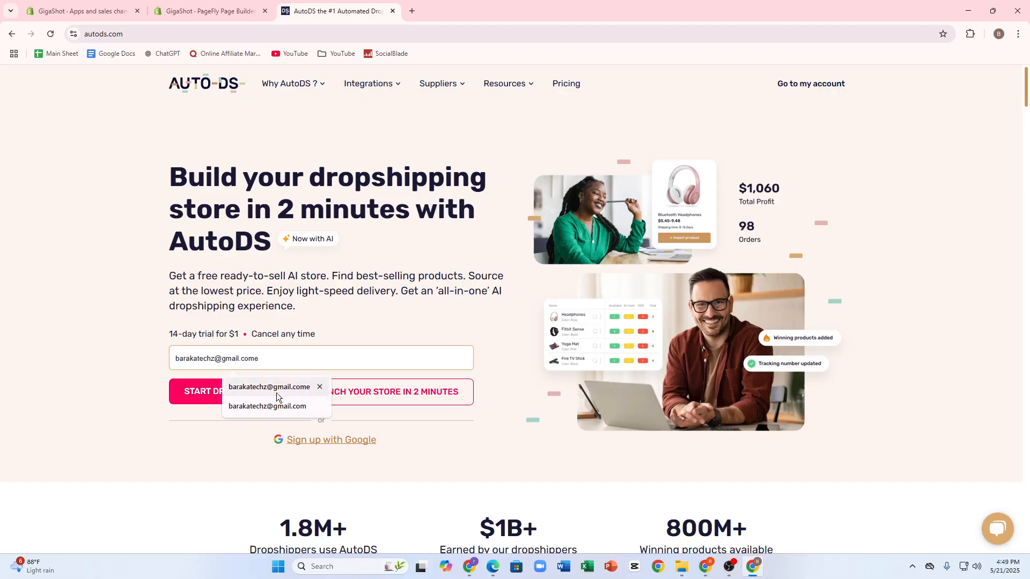
{"action": "left_click", "coordinate": [274, 405]}
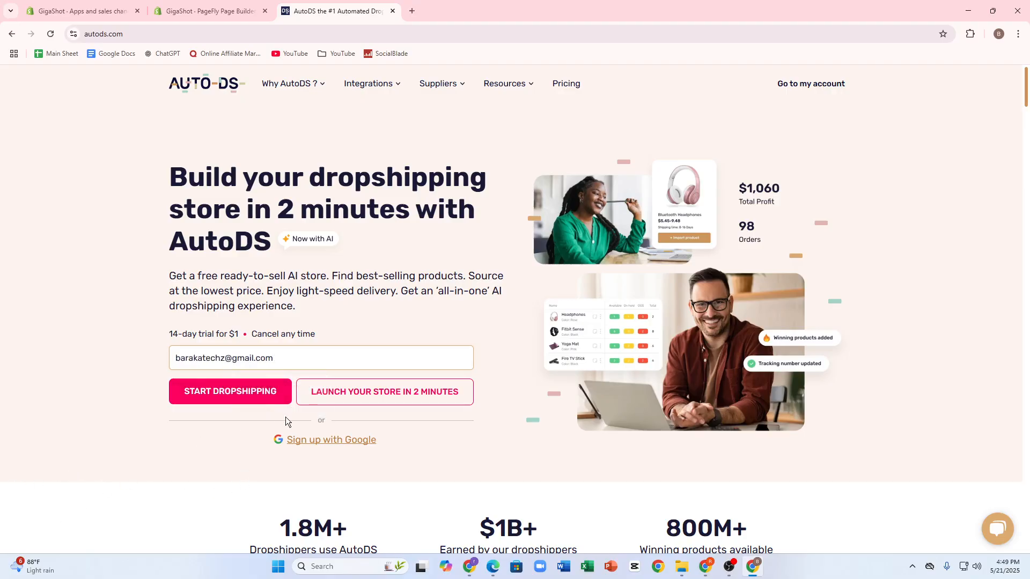
{"action": "left_click", "coordinate": [312, 451]}
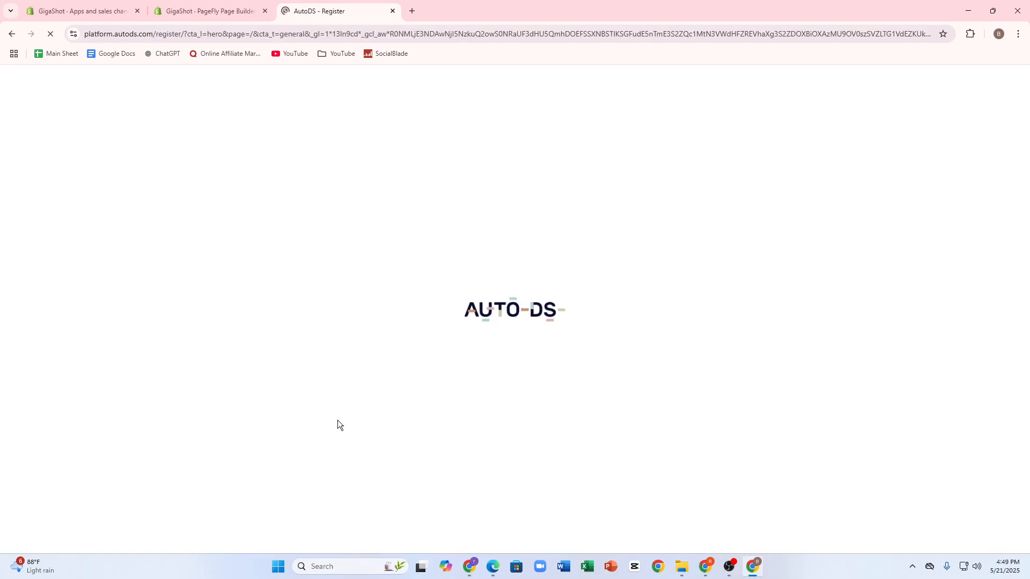
Go through the Marketplace introduction tour and collapse the Store Setup Guide
{"action": "left_click", "coordinate": [411, 11]}
{"action": "left_click", "coordinate": [359, 7]}
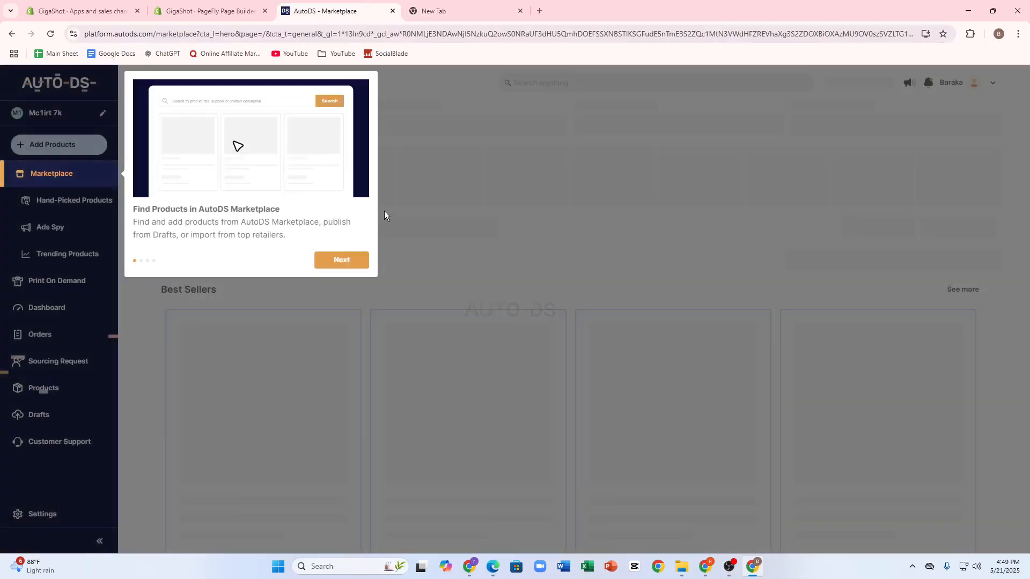
{"action": "left_click", "coordinate": [332, 254]}
{"action": "left_click", "coordinate": [332, 254]}
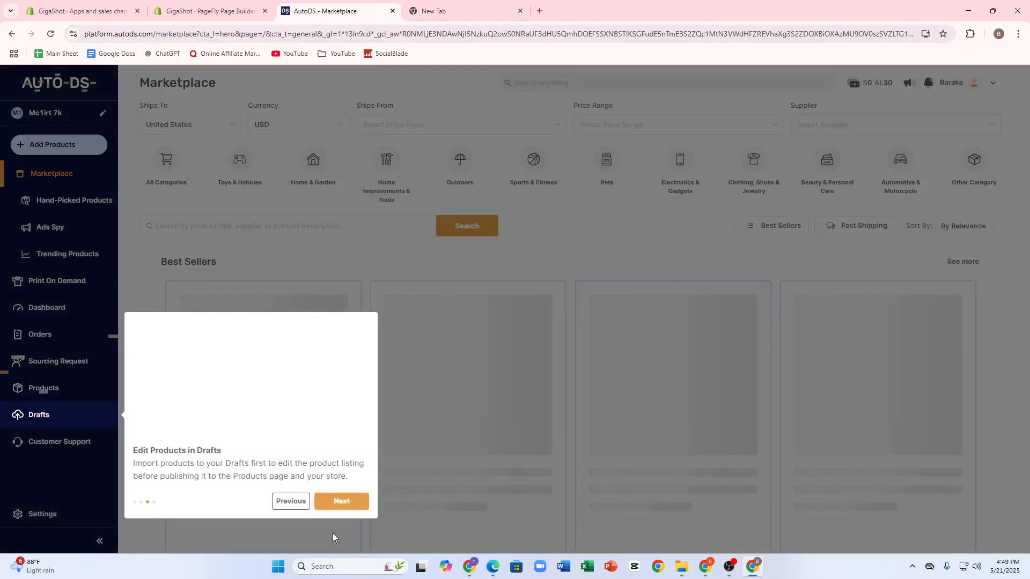
{"action": "left_click", "coordinate": [335, 501]}
{"action": "left_click", "coordinate": [338, 475]}
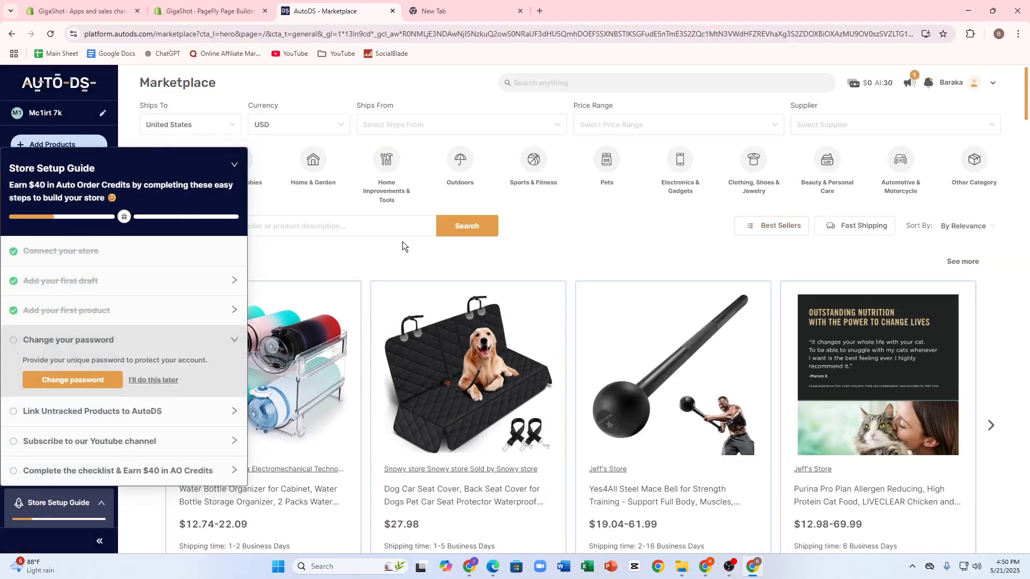
{"action": "left_click", "coordinate": [234, 165]}
Examine the Marketplace product sections, from Best Sellers and New Arrivals down to Home & Garden
{"action": "scroll", "coordinate": [491, 263], "scroll_direction": "down", "scroll_amount": 4}
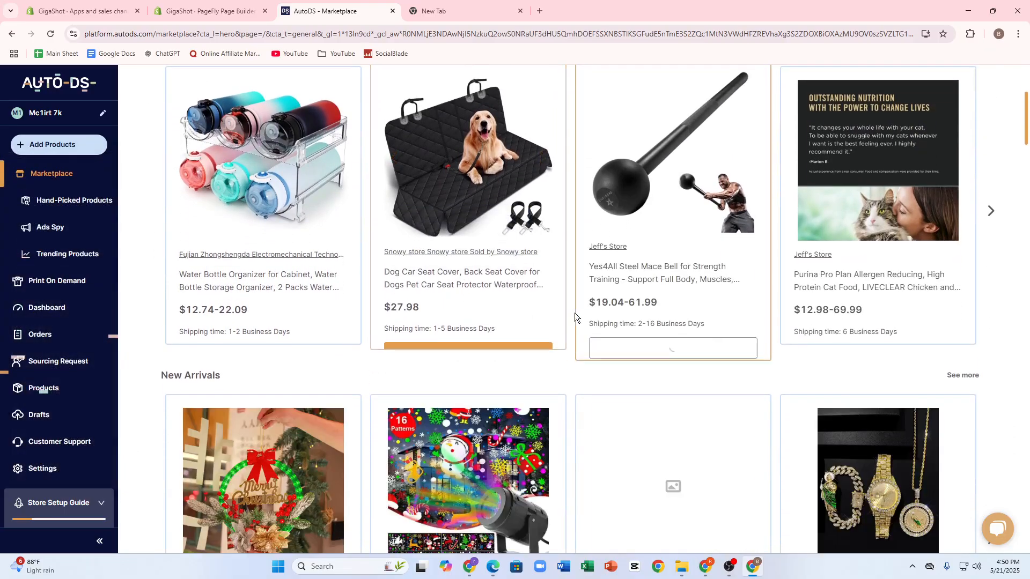
{"action": "scroll", "coordinate": [481, 318], "scroll_direction": "down", "scroll_amount": 10}
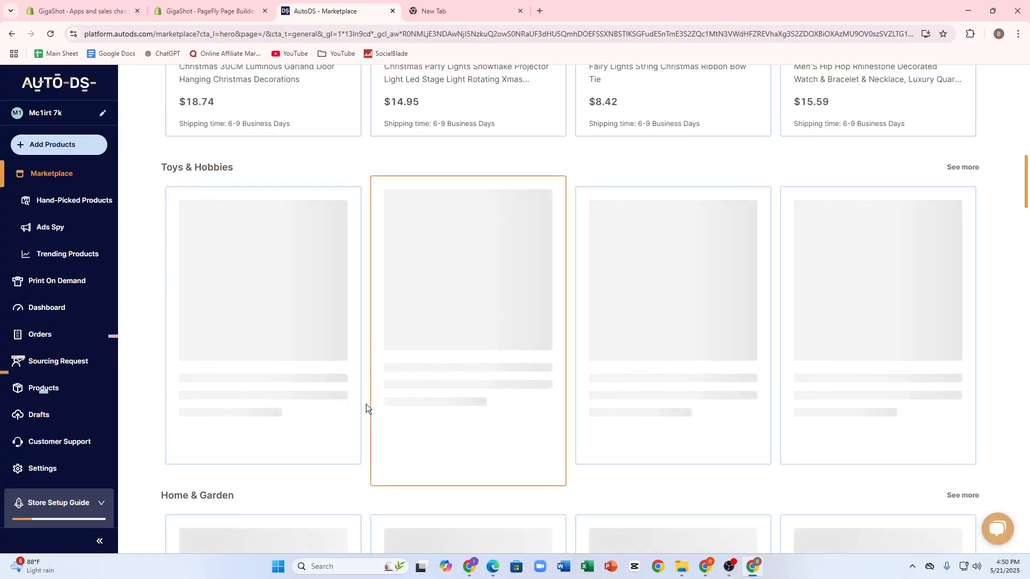
{"action": "scroll", "coordinate": [358, 385], "scroll_direction": "up", "scroll_amount": 14}
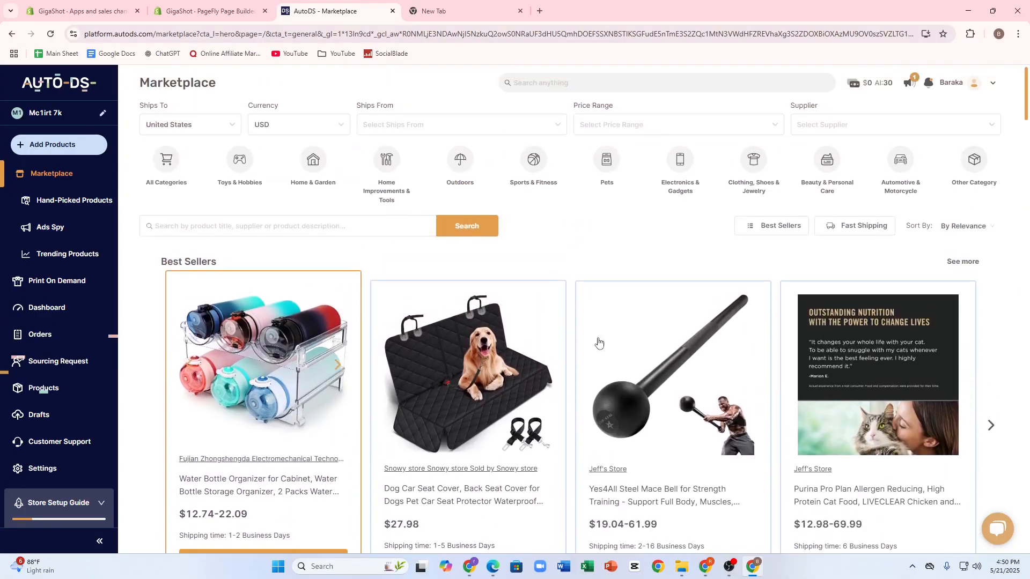
{"action": "scroll", "coordinate": [599, 342], "scroll_direction": "down", "scroll_amount": 5}
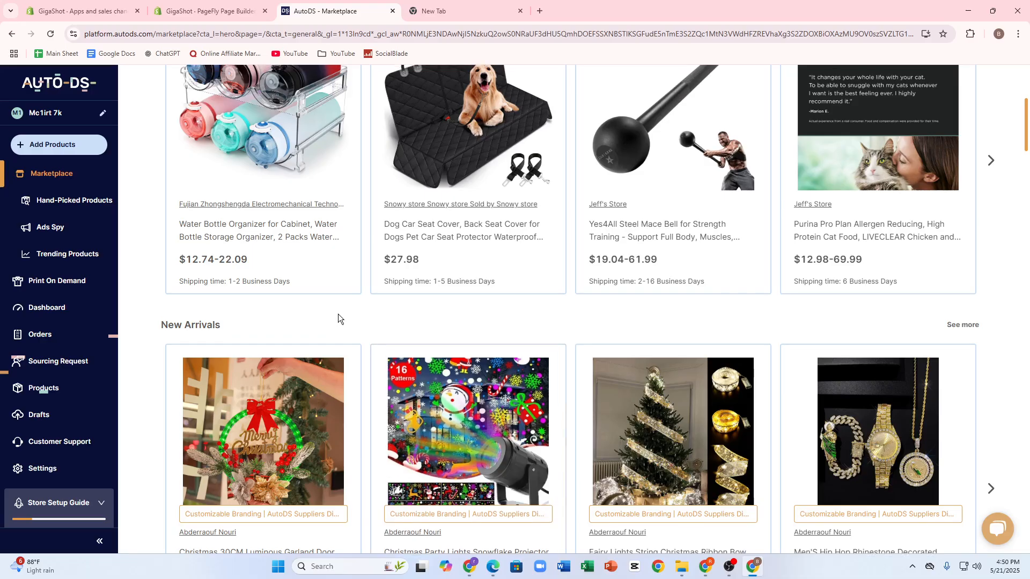
{"action": "scroll", "coordinate": [376, 348], "scroll_direction": "up", "scroll_amount": 4}
{"action": "scroll", "coordinate": [502, 396], "scroll_direction": "down", "scroll_amount": 8}
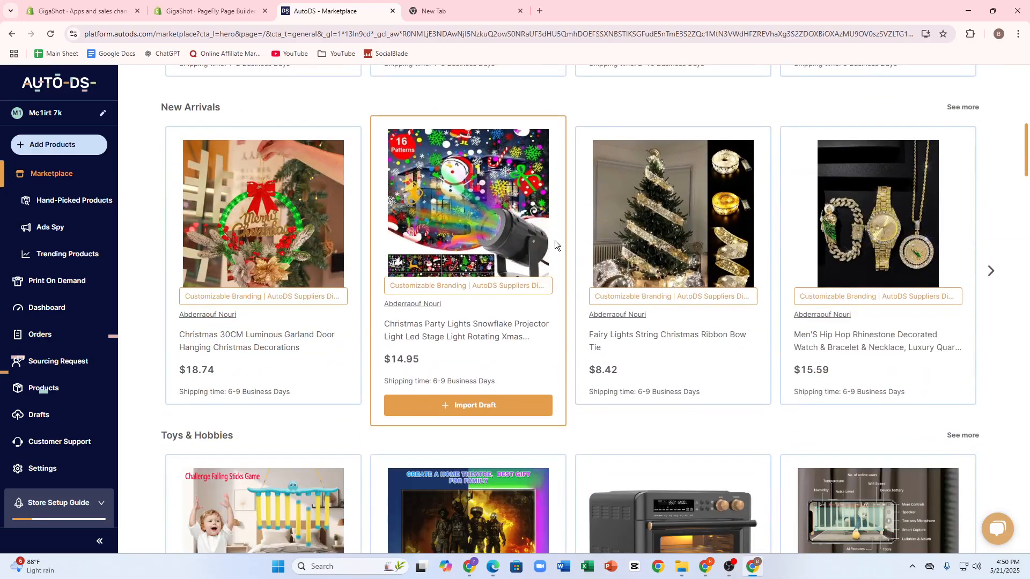
{"action": "scroll", "coordinate": [554, 240], "scroll_direction": "down", "scroll_amount": 3}
{"action": "scroll", "coordinate": [1002, 198], "scroll_direction": "down", "scroll_amount": 1}
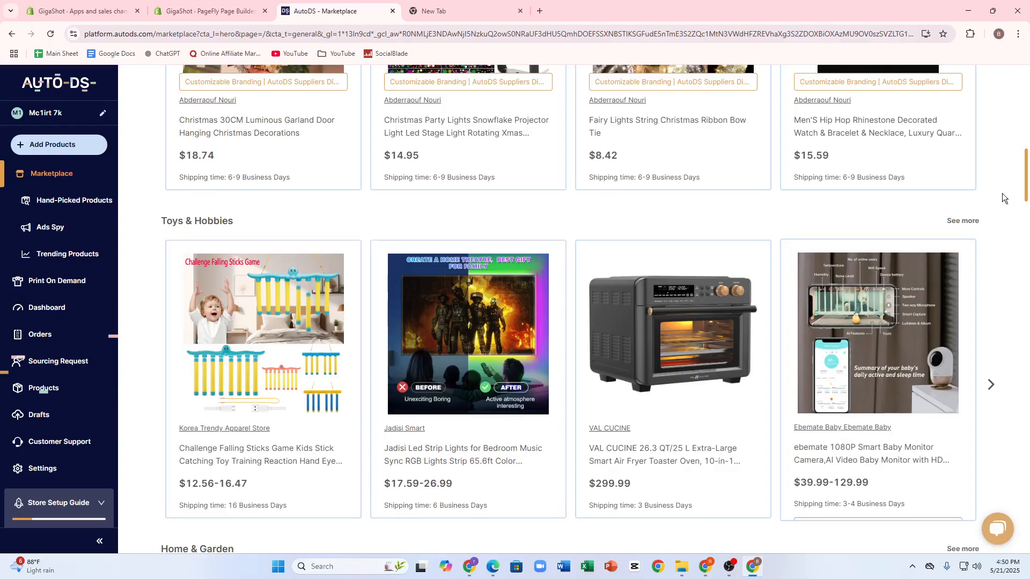
{"action": "scroll", "coordinate": [390, 371], "scroll_direction": "down", "scroll_amount": 2}
{"action": "scroll", "coordinate": [433, 265], "scroll_direction": "down", "scroll_amount": 6}
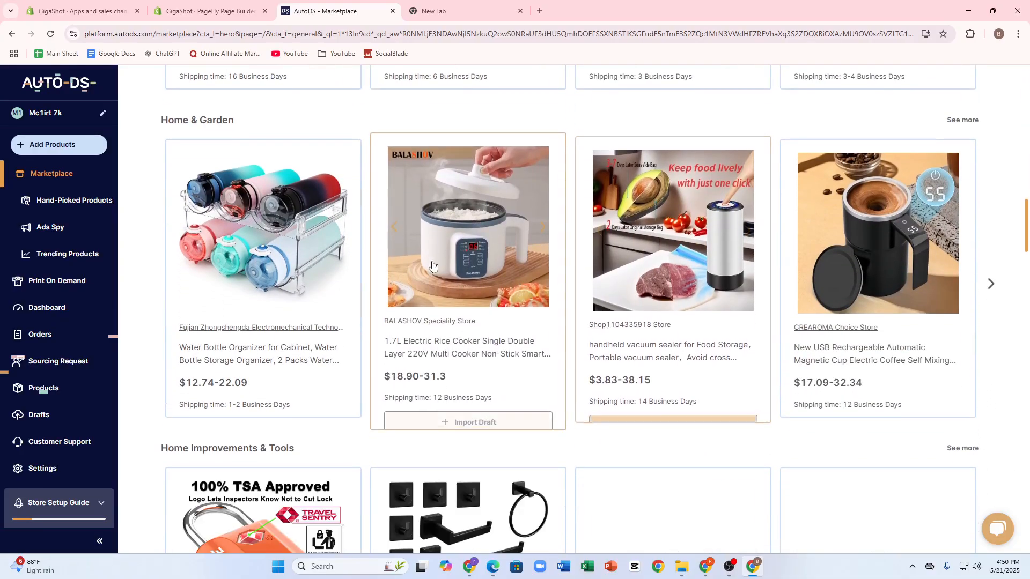
{"action": "scroll", "coordinate": [731, 237], "scroll_direction": "up", "scroll_amount": 4}
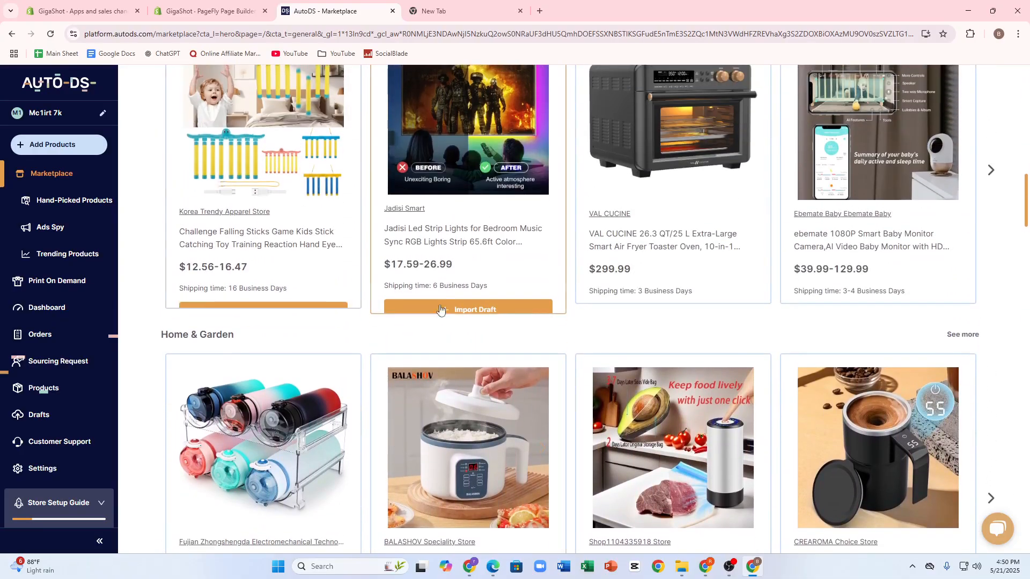
{"action": "scroll", "coordinate": [649, 265], "scroll_direction": "up", "scroll_amount": 5}
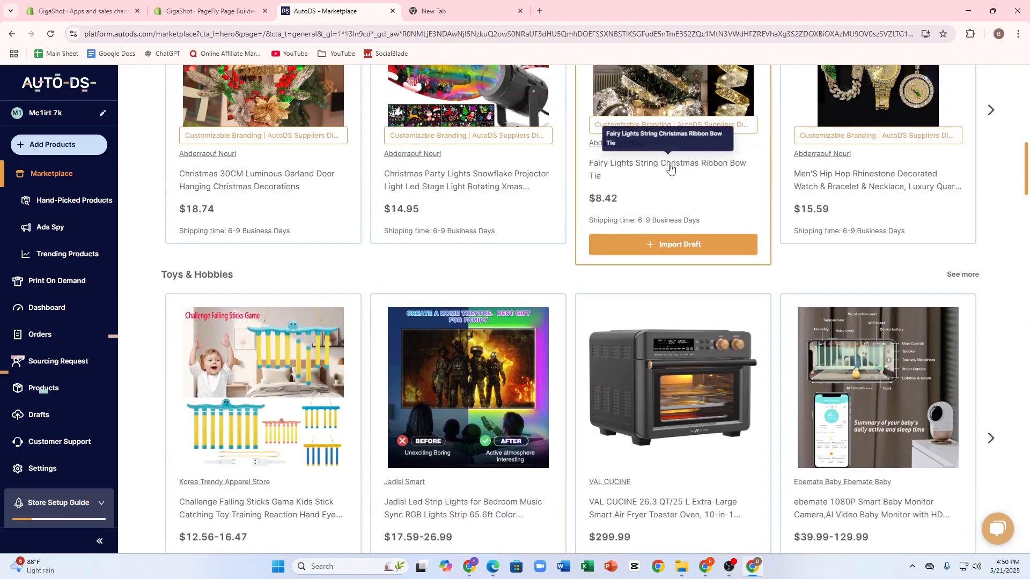
{"action": "scroll", "coordinate": [615, 292], "scroll_direction": "up", "scroll_amount": 3}
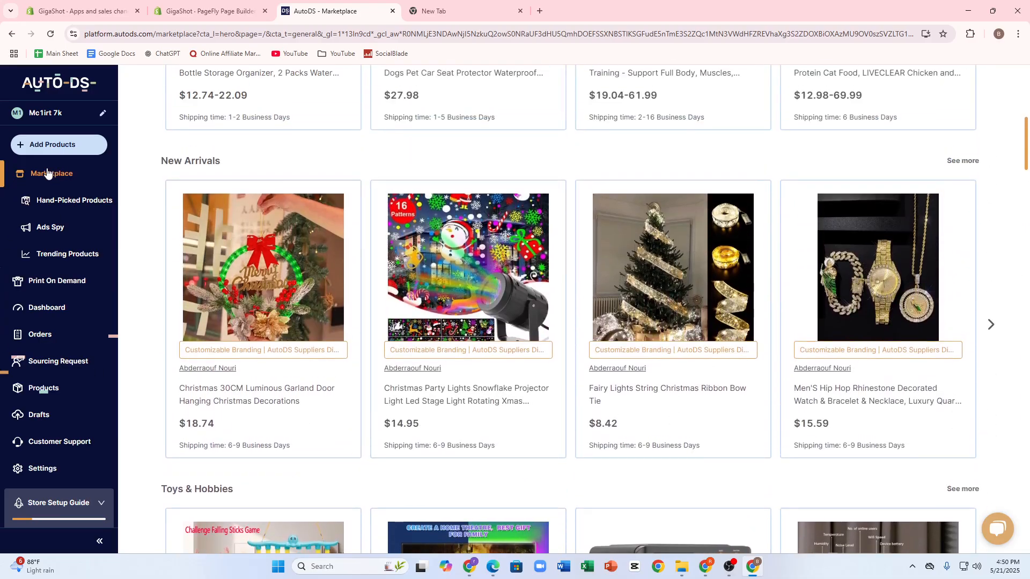
Import the USB rechargeable self-mixing coffee mug from the Marketplace's Home & Garden section as a draft
{"action": "left_click", "coordinate": [47, 173]}
{"action": "scroll", "coordinate": [433, 256], "scroll_direction": "down", "scroll_amount": 7}
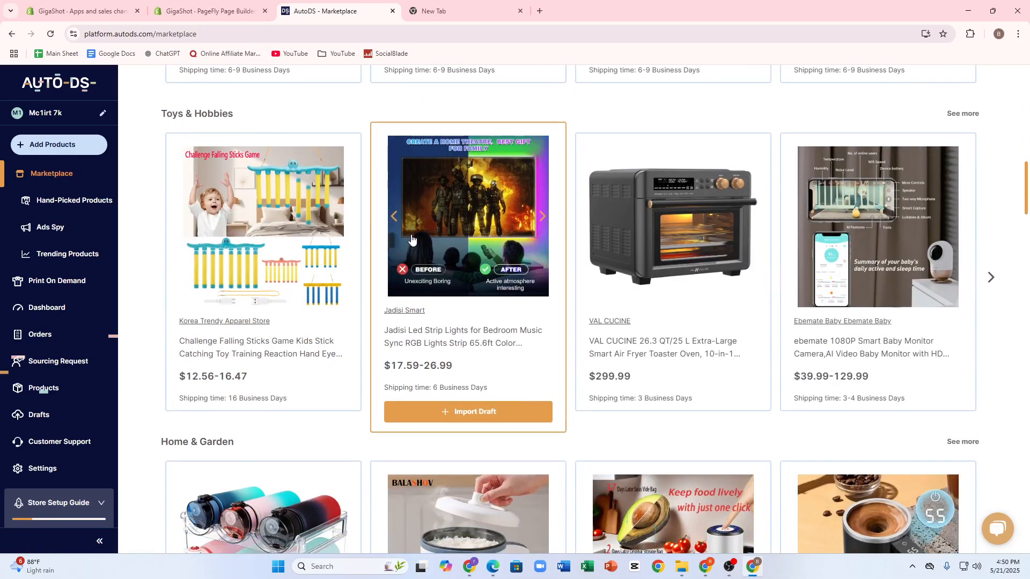
{"action": "scroll", "coordinate": [716, 301], "scroll_direction": "down", "scroll_amount": 7}
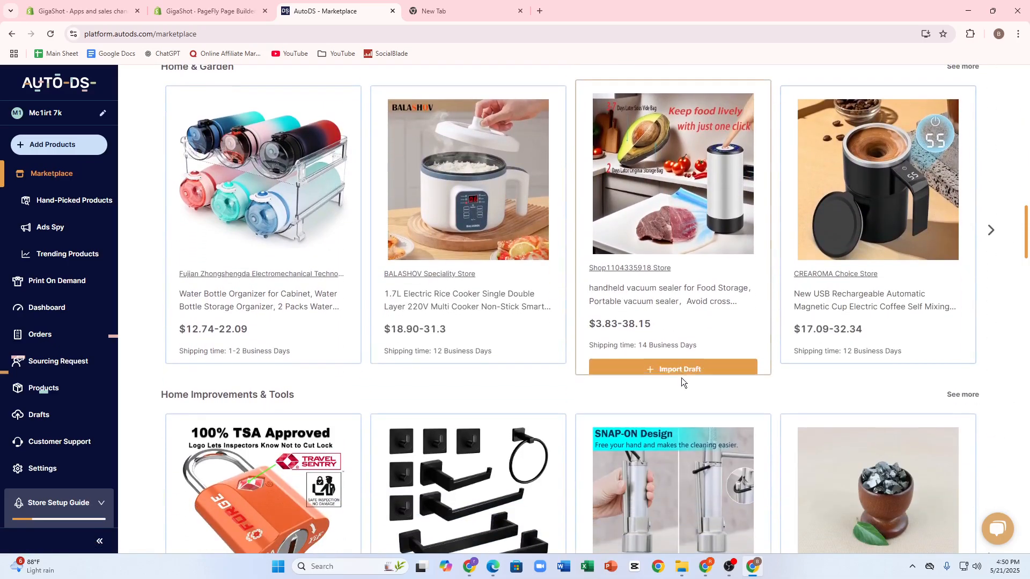
{"action": "left_click", "coordinate": [462, 7]}
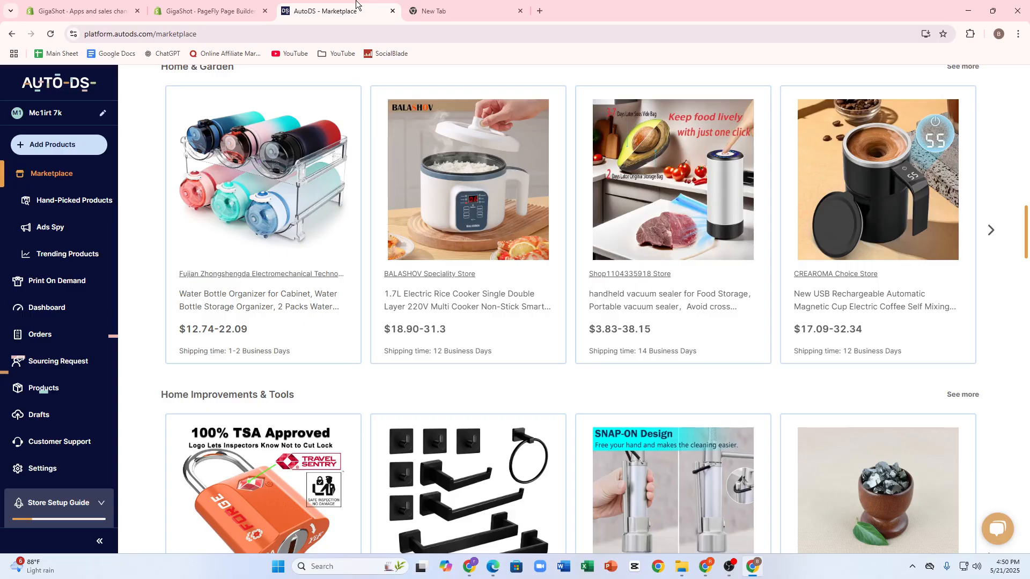
{"action": "left_click", "coordinate": [356, 4]}
{"action": "scroll", "coordinate": [425, 246], "scroll_direction": "up", "scroll_amount": 4}
{"action": "scroll", "coordinate": [418, 275], "scroll_direction": "up", "scroll_amount": 1}
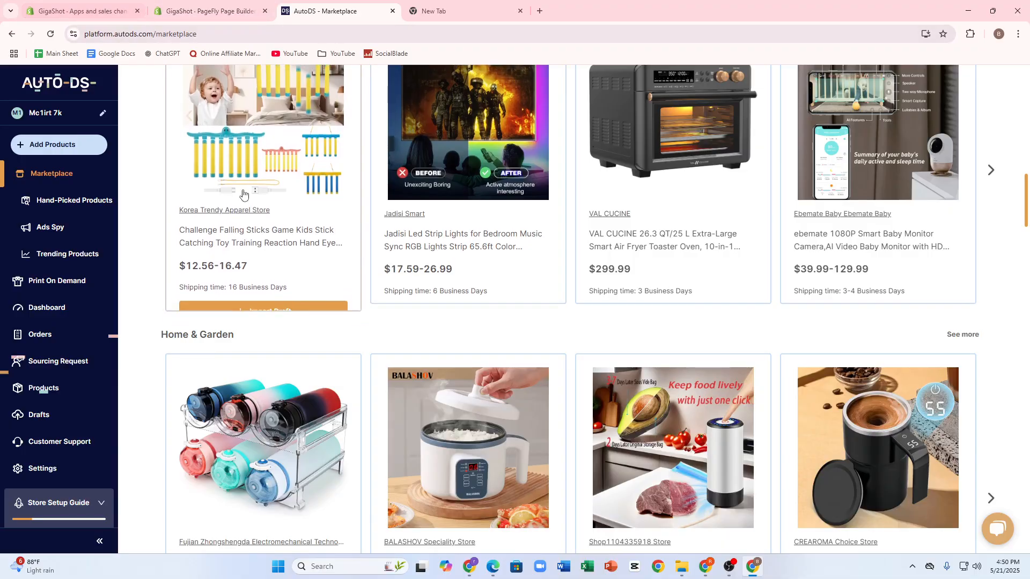
{"action": "scroll", "coordinate": [651, 304], "scroll_direction": "down", "scroll_amount": 1}
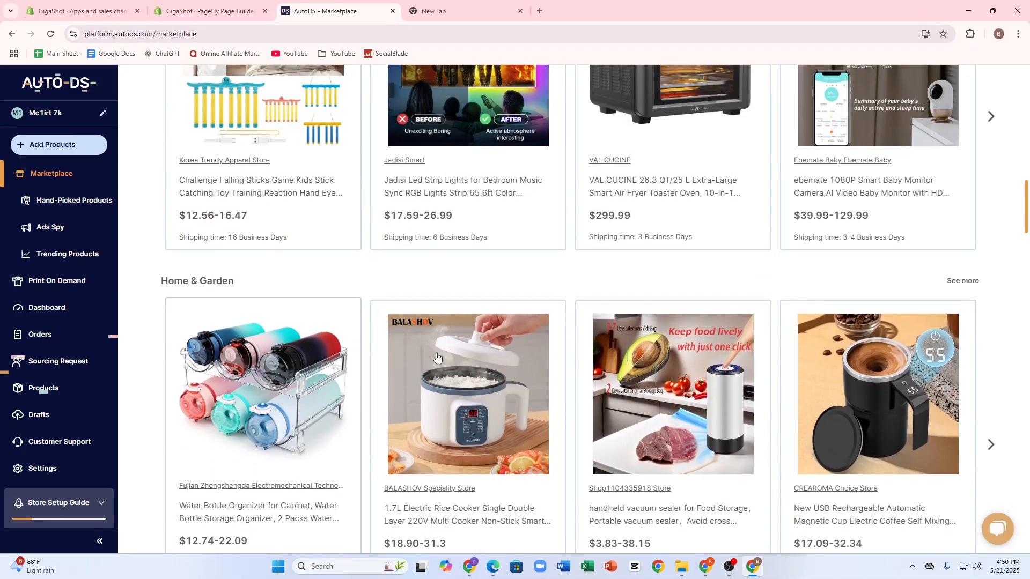
{"action": "scroll", "coordinate": [703, 408], "scroll_direction": "down", "scroll_amount": 2}
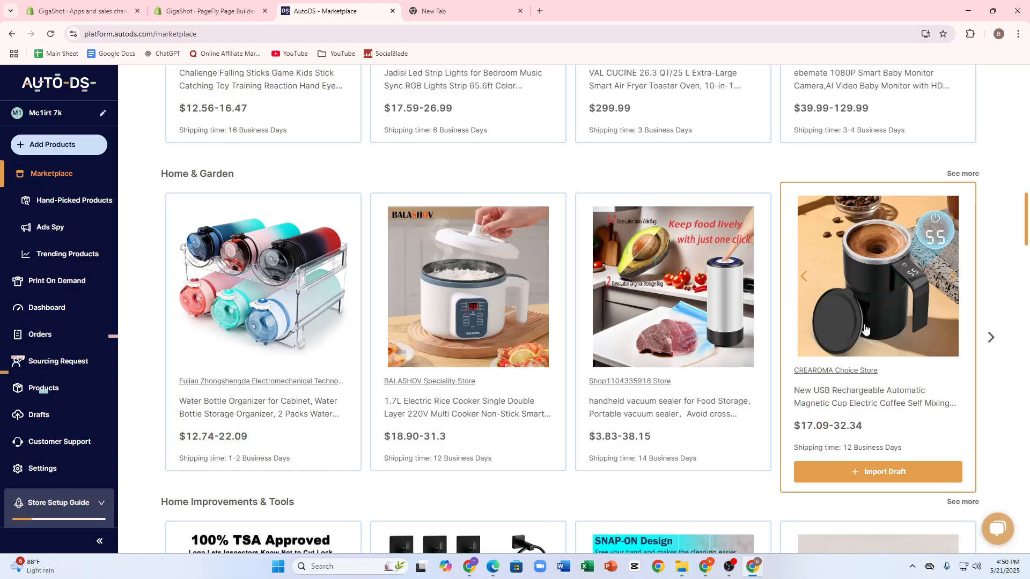
{"action": "left_click", "coordinate": [868, 477]}
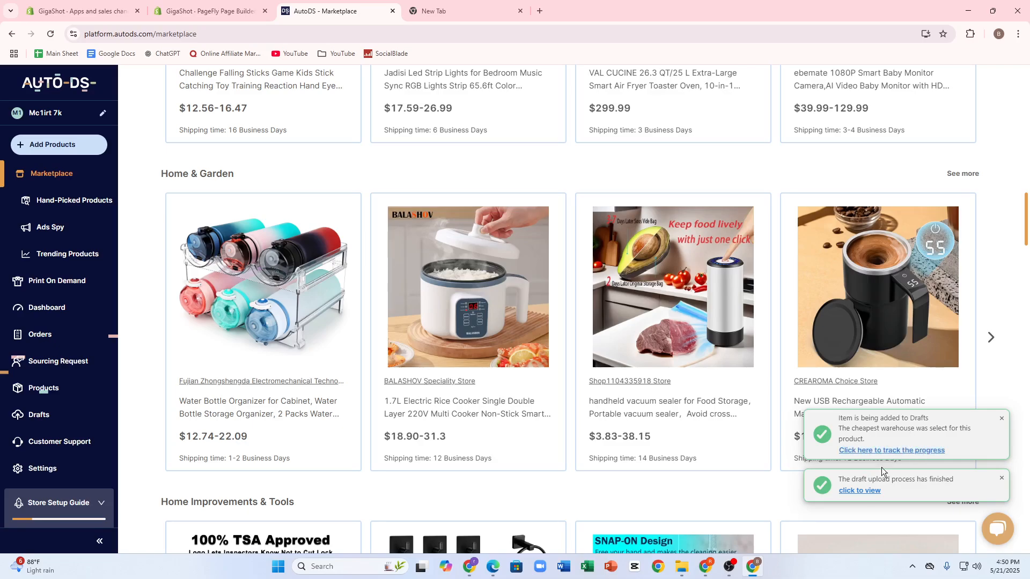
Try to import the coffee mug draft into the store and check the products list
{"action": "left_click", "coordinate": [860, 491]}
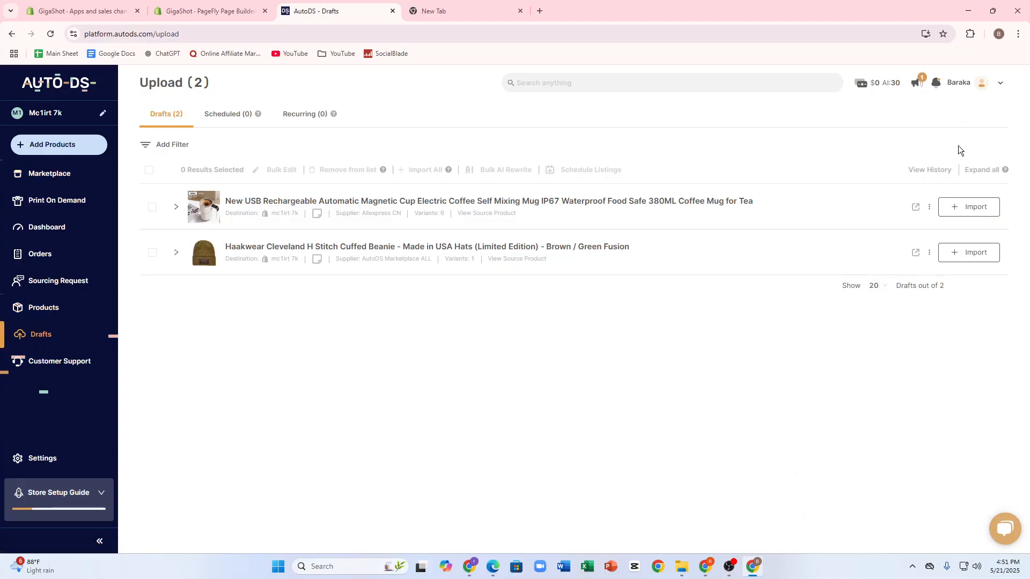
{"action": "left_click", "coordinate": [964, 212]}
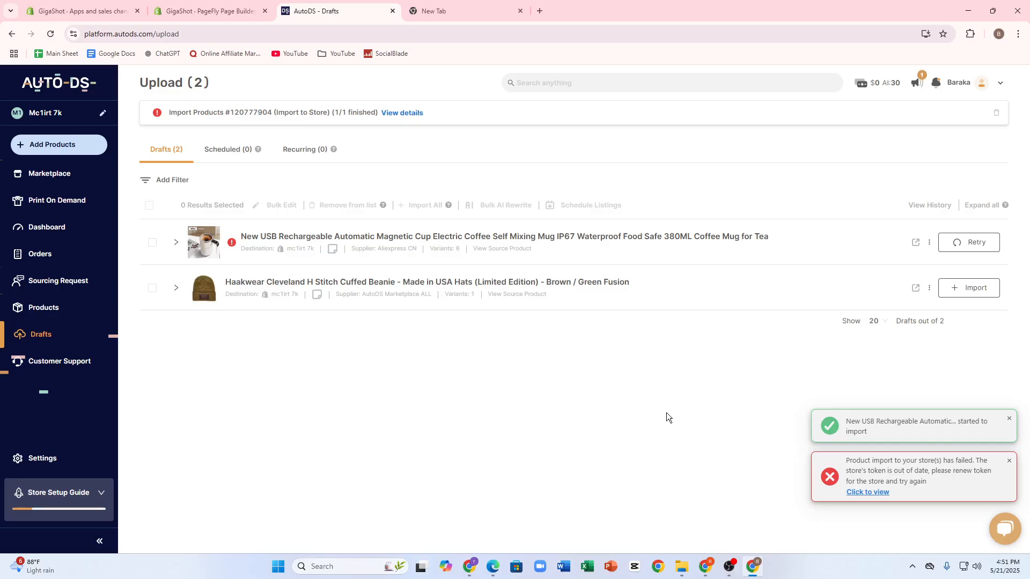
{"action": "left_click", "coordinate": [868, 491]}
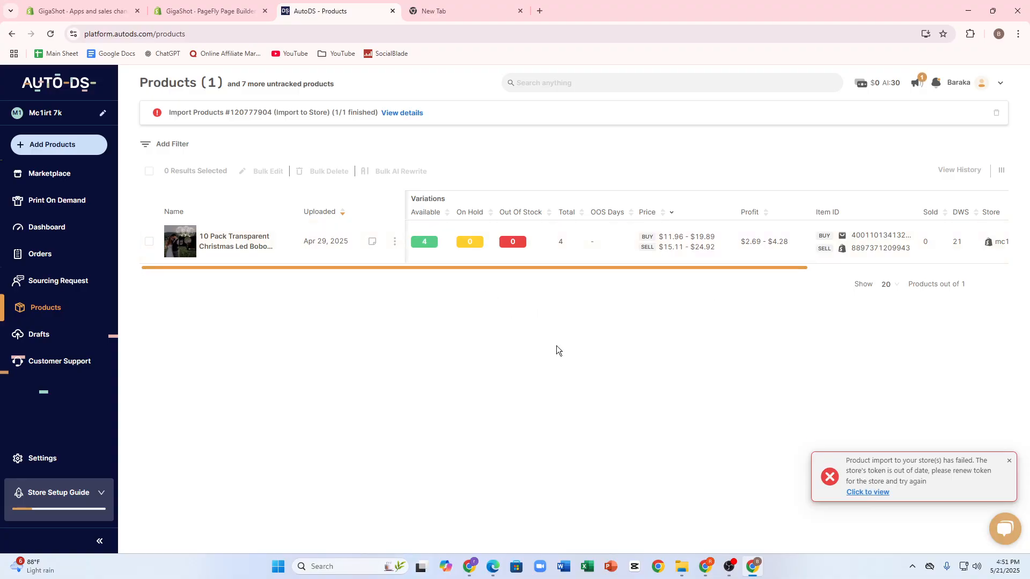
{"action": "left_click", "coordinate": [1008, 461]}
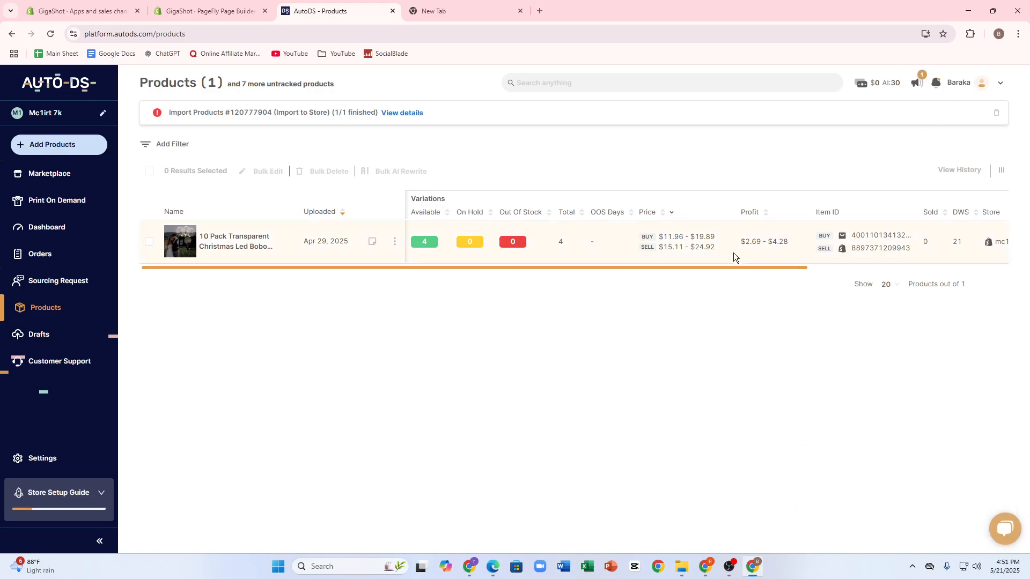
{"action": "left_click", "coordinate": [393, 242]}
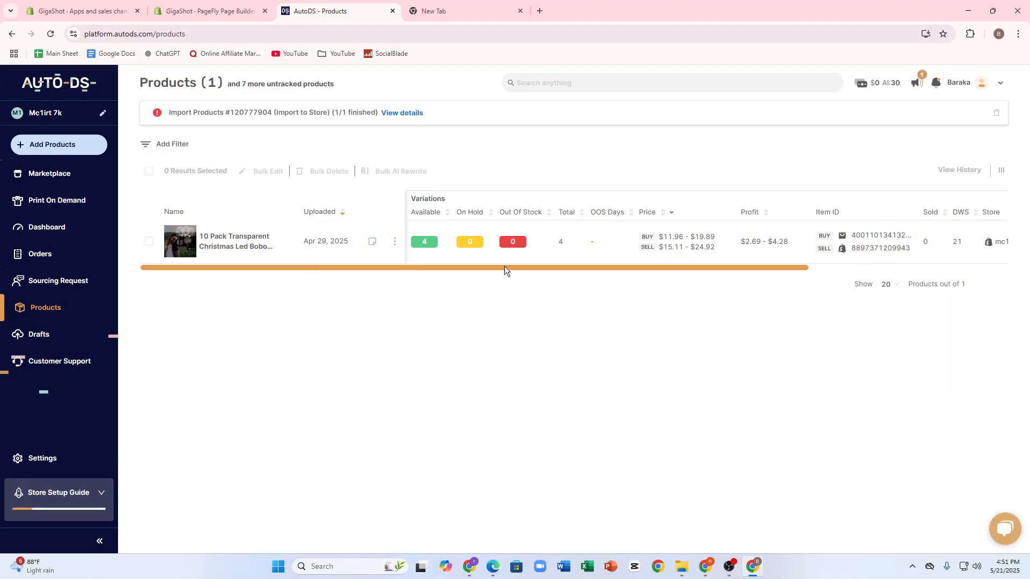
Try to import the Haakwear Cleveland beanie draft into the store and view the import's outcome
{"action": "left_click", "coordinate": [41, 334]}
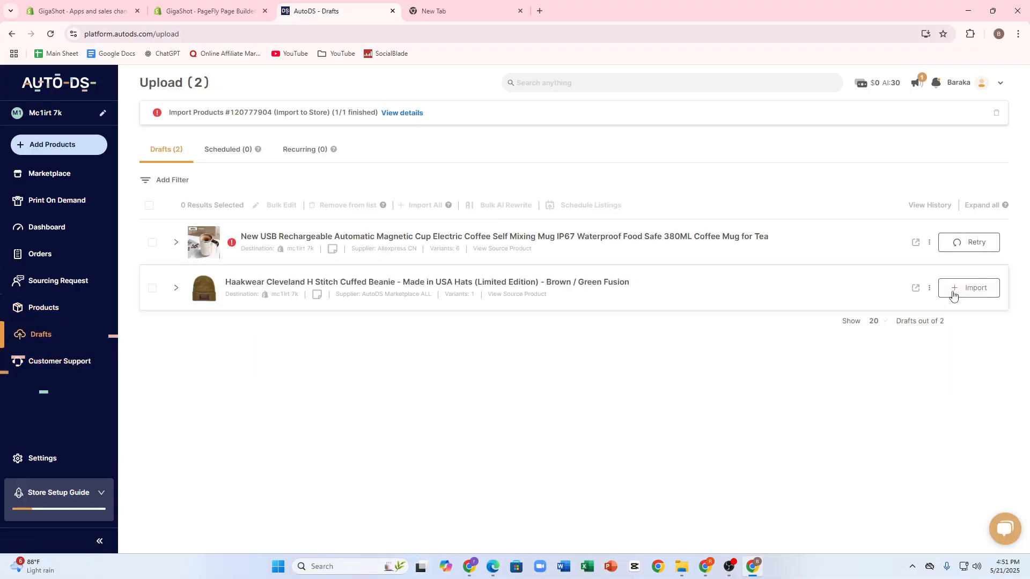
{"action": "left_click", "coordinate": [956, 293]}
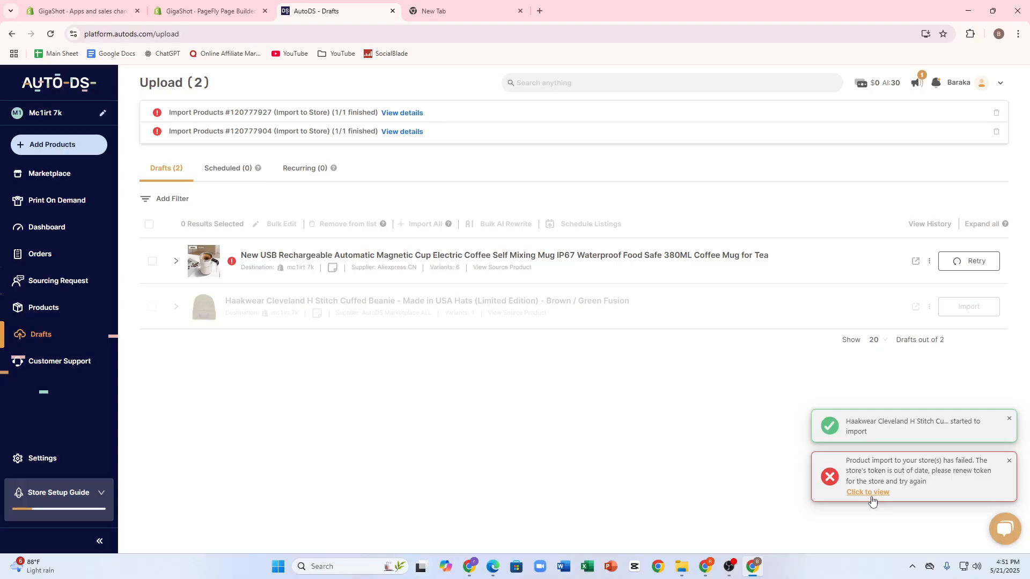
{"action": "left_click", "coordinate": [870, 493]}
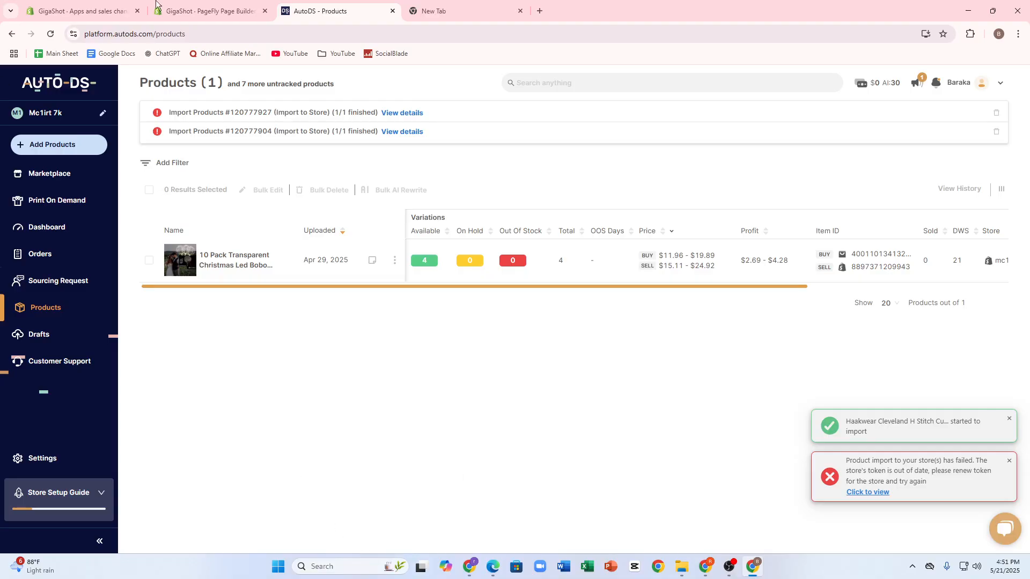
Import the Yes4All Steel Mace Bell from the Marketplace's Best Sellers as a draft
{"action": "left_click", "coordinate": [51, 174]}
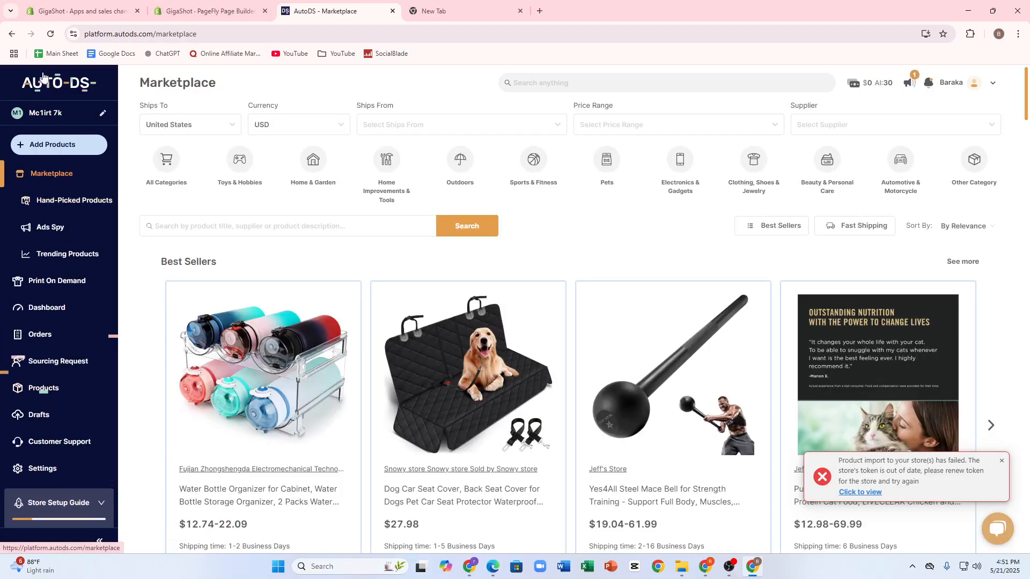
{"action": "scroll", "coordinate": [497, 238], "scroll_direction": "down", "scroll_amount": 6}
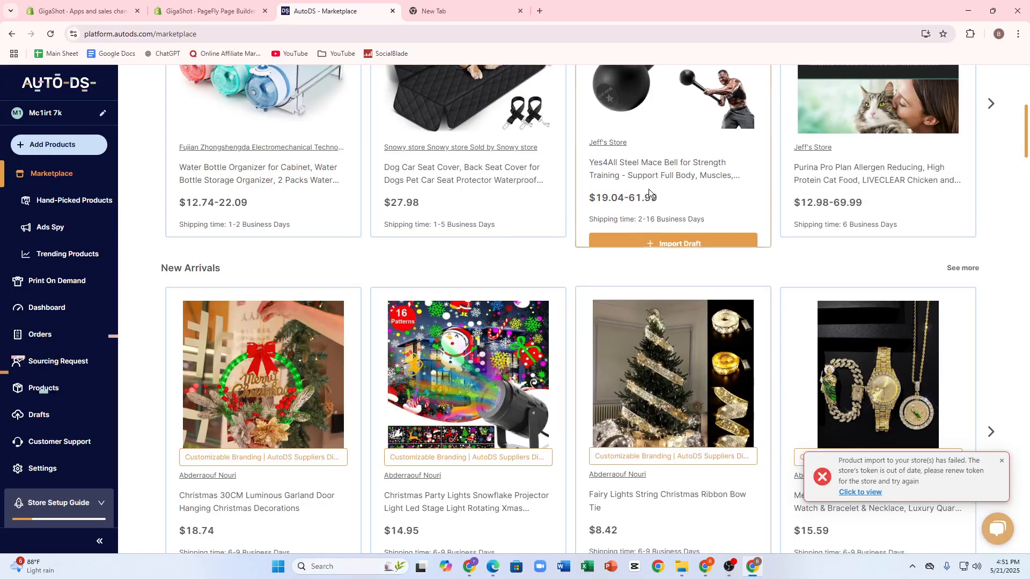
{"action": "left_click", "coordinate": [672, 243]}
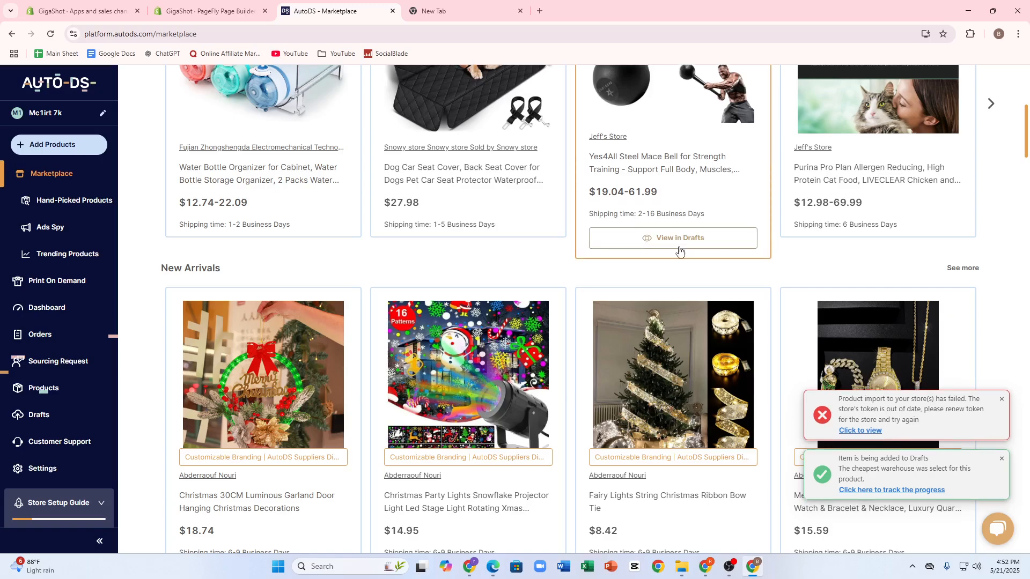
Try to import the Steel Mace Bell draft into the Shopify store and close the PageFly editor tab
{"action": "left_click", "coordinate": [679, 244]}
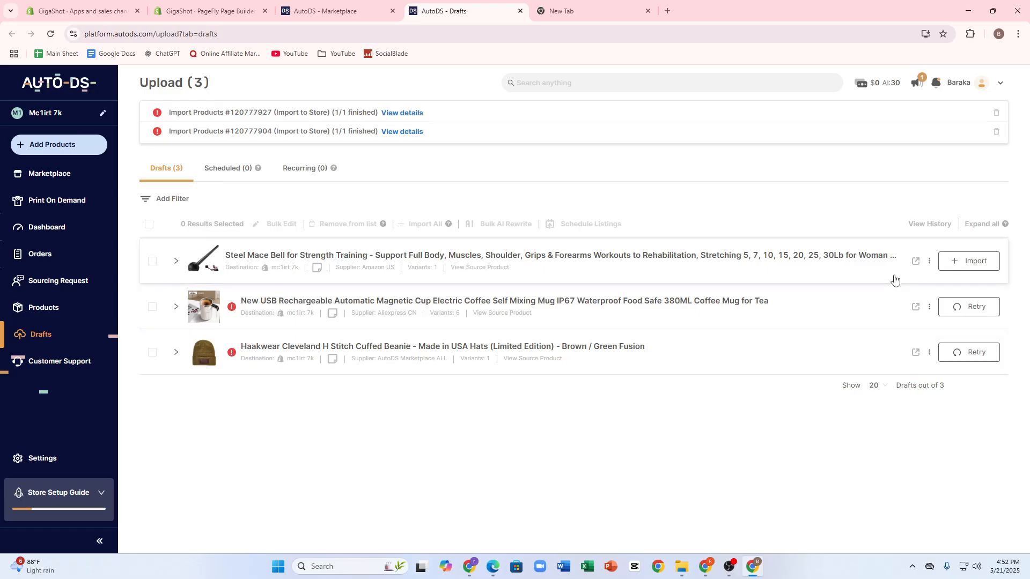
{"action": "left_click", "coordinate": [953, 262]}
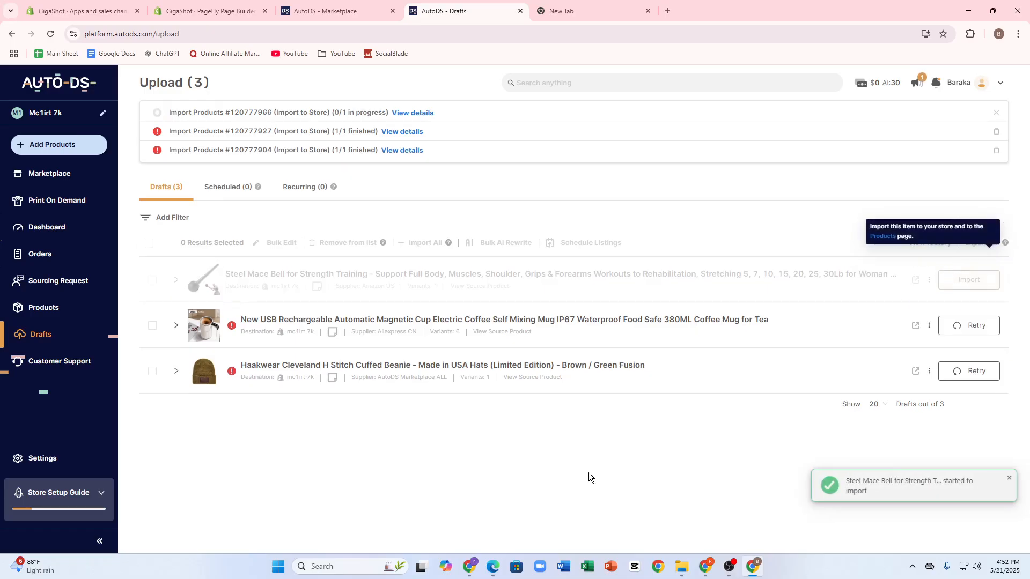
{"action": "left_click", "coordinate": [210, 11]}
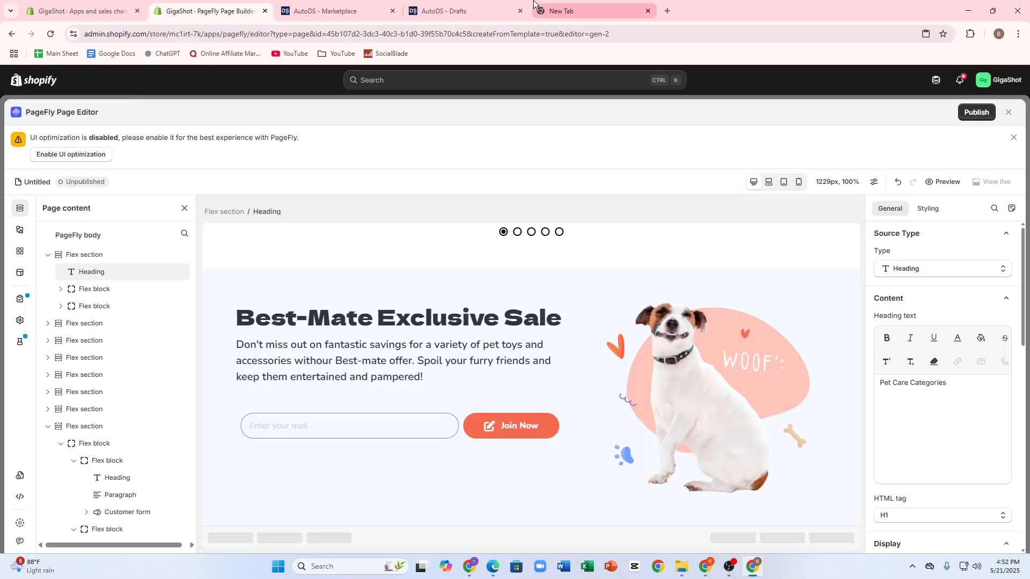
{"action": "left_click", "coordinate": [488, 6]}
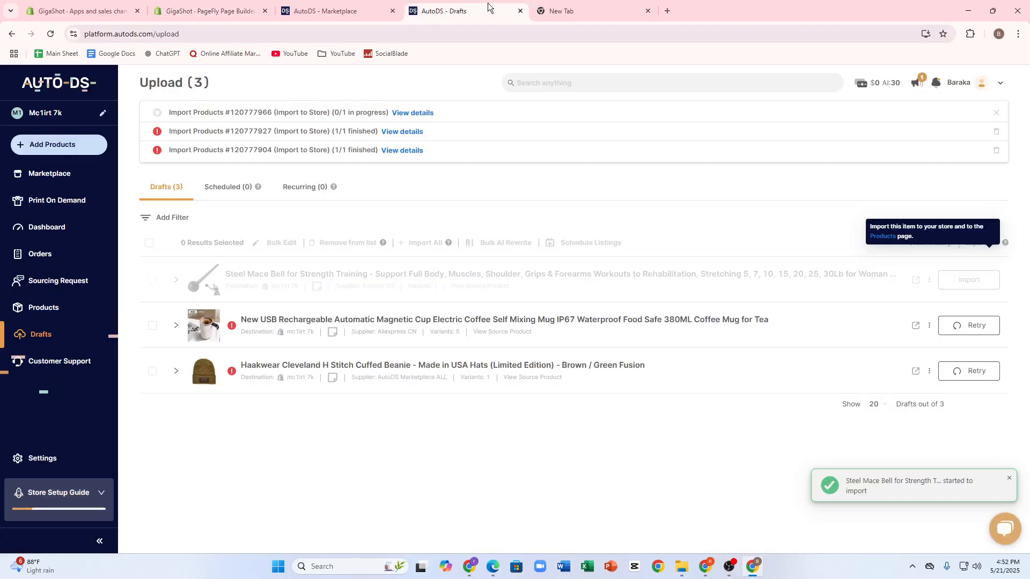
{"action": "left_click", "coordinate": [209, 11]}
{"action": "left_click", "coordinate": [265, 10]}
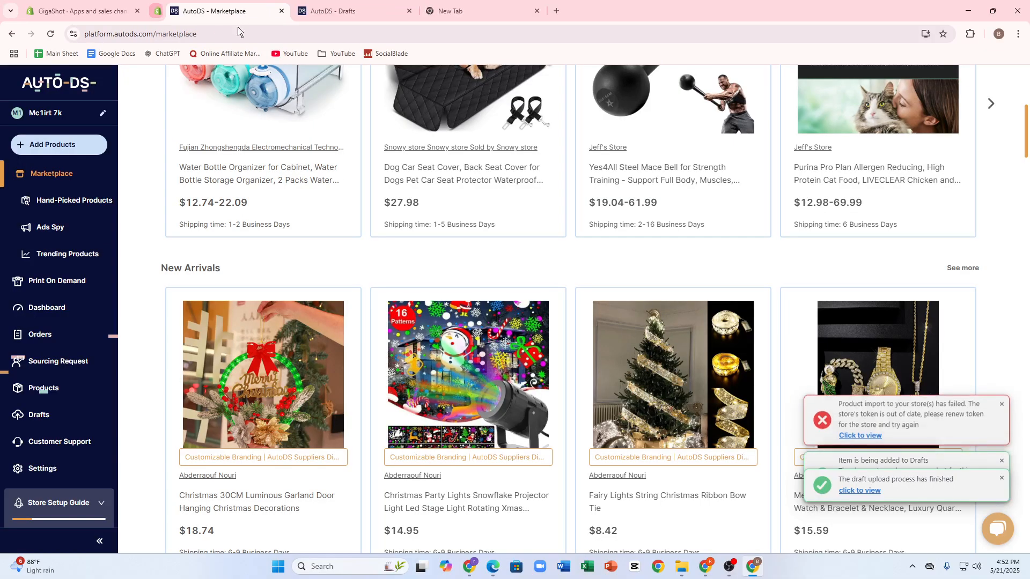
Check the Shopify admin's product list, transfers and inventory for the imported products
{"action": "left_click", "coordinate": [127, 6]}
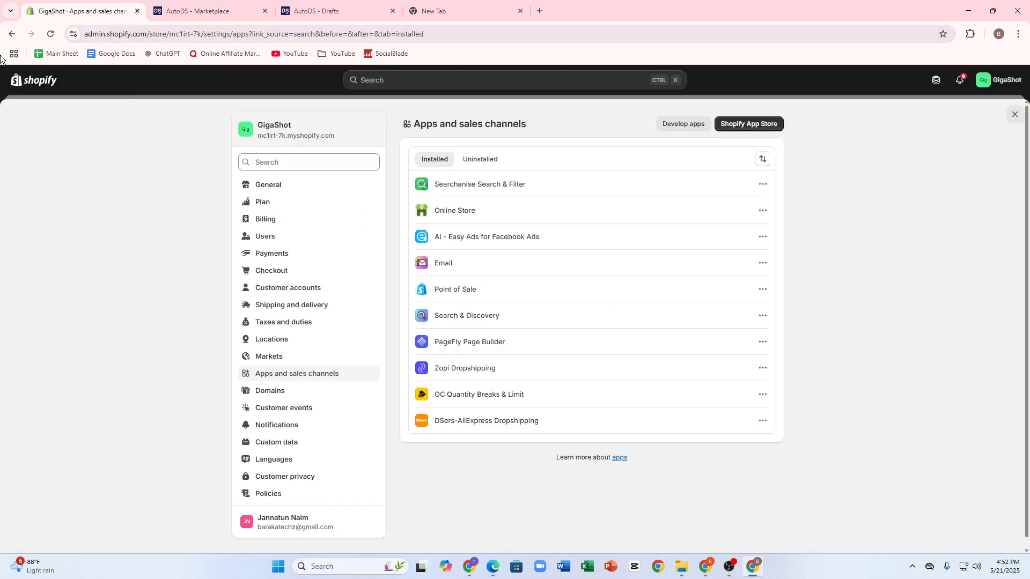
{"action": "left_click", "coordinate": [11, 34]}
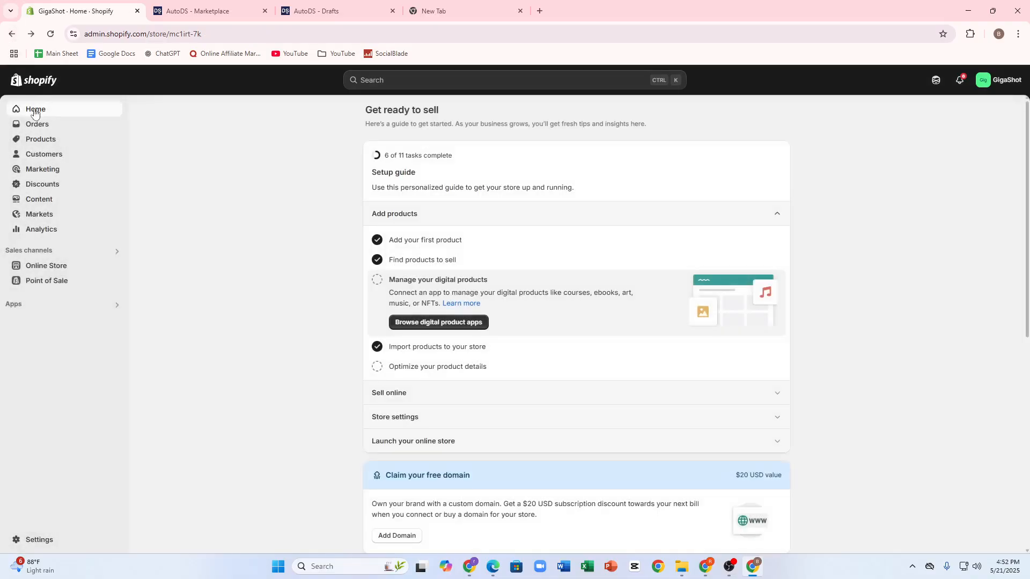
{"action": "left_click", "coordinate": [323, 10]}
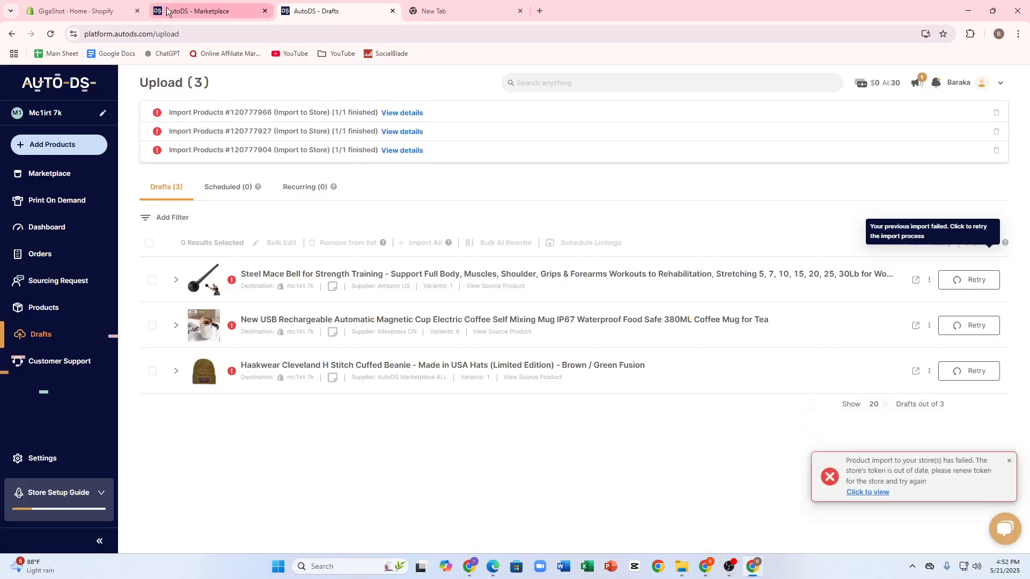
{"action": "left_click", "coordinate": [80, 11]}
{"action": "left_click", "coordinate": [52, 141]}
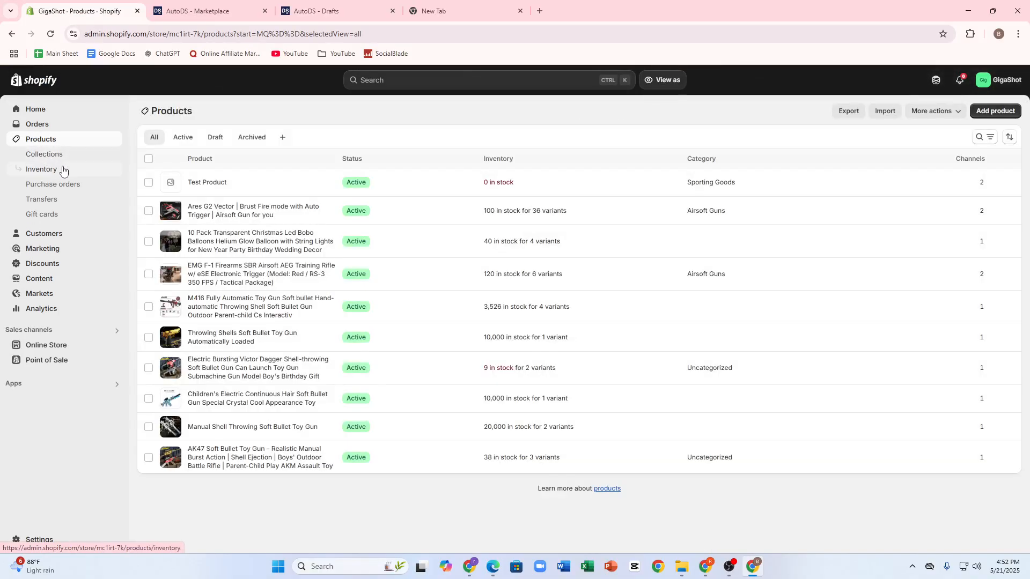
{"action": "left_click", "coordinate": [60, 200]}
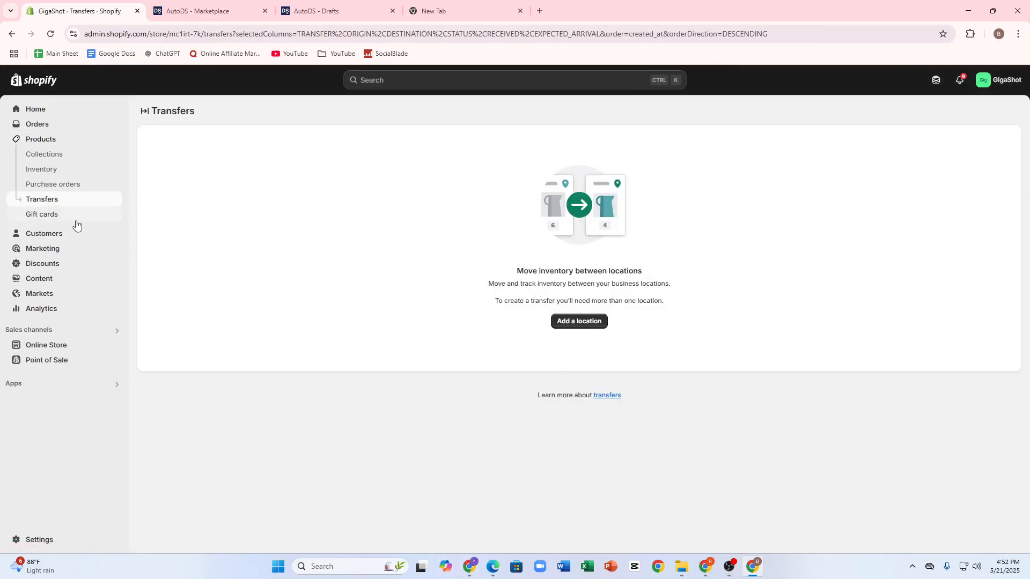
{"action": "left_click", "coordinate": [63, 171]}
Return to the AutoDS Marketplace and enter "guns" in the general search for products, drafts and orders
{"action": "left_click", "coordinate": [223, 10]}
{"action": "scroll", "coordinate": [472, 217], "scroll_direction": "up", "scroll_amount": 6}
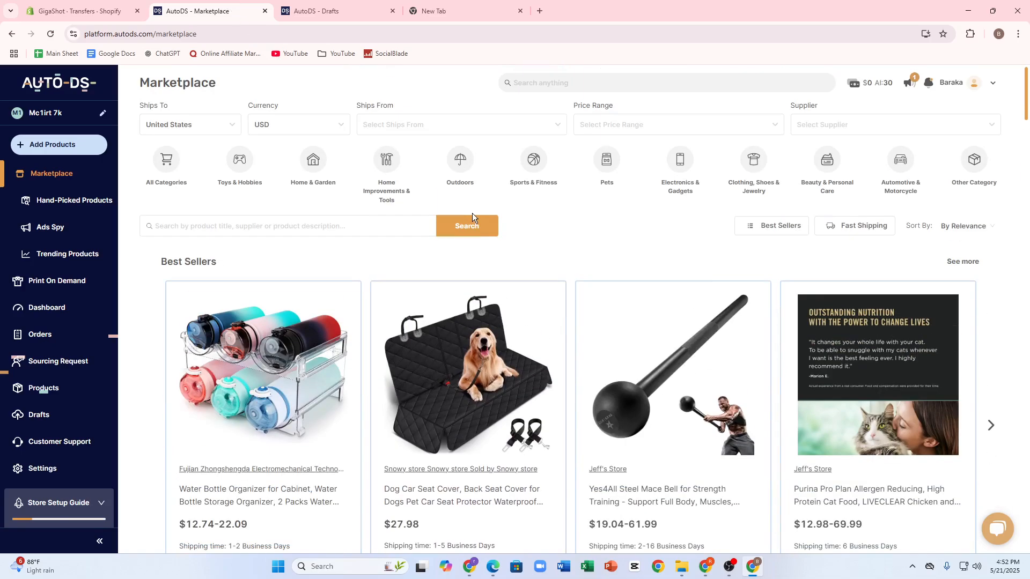
{"action": "left_click", "coordinate": [512, 83]}
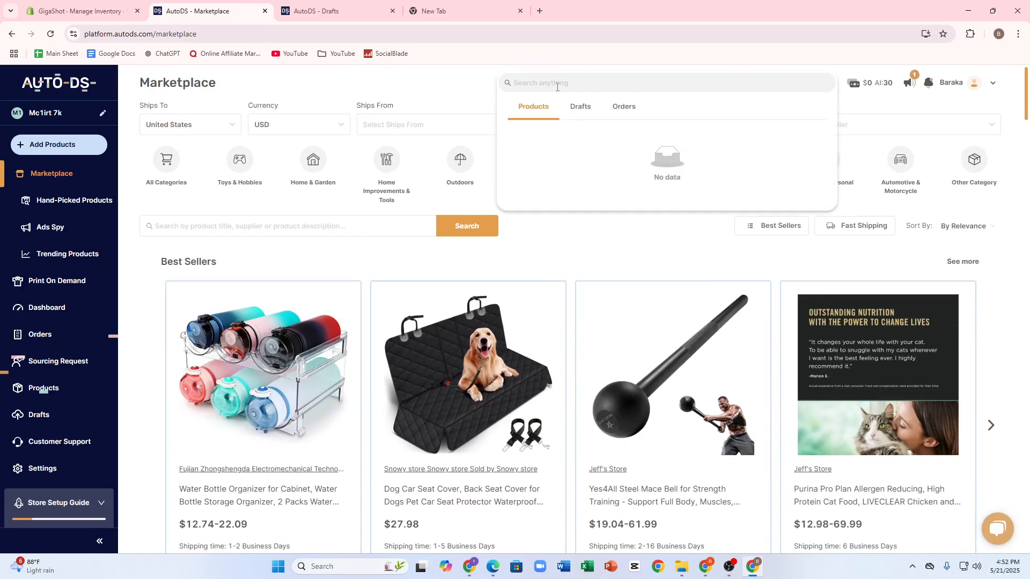
{"action": "type", "text": "guns"}
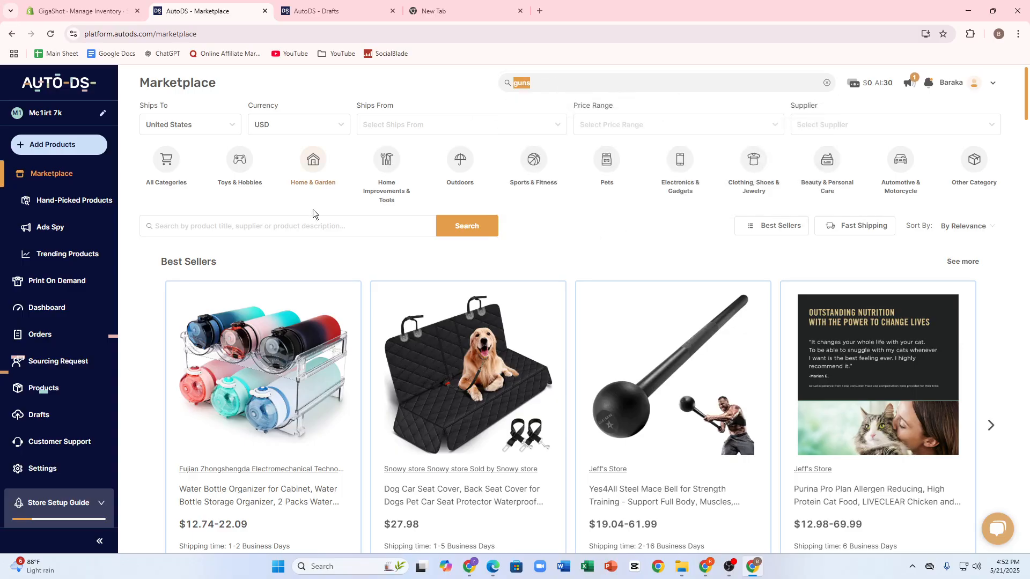
Filter the Marketplace to products shipping from the United States and browse the listed items
{"action": "left_click", "coordinate": [391, 122]}
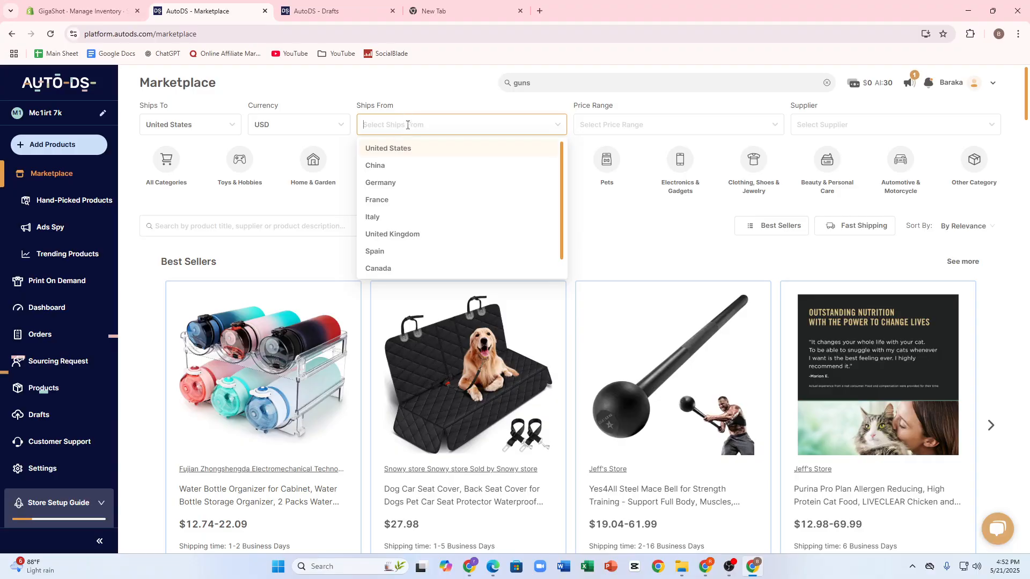
{"action": "left_click", "coordinate": [406, 152]}
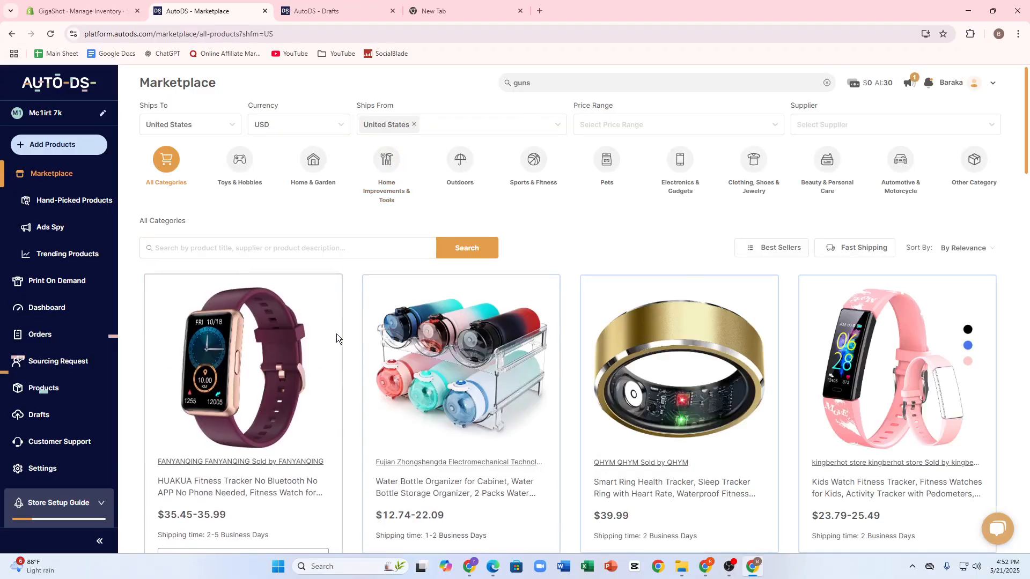
{"action": "scroll", "coordinate": [424, 352], "scroll_direction": "down", "scroll_amount": 5}
{"action": "scroll", "coordinate": [436, 354], "scroll_direction": "up", "scroll_amount": 1}
{"action": "scroll", "coordinate": [681, 322], "scroll_direction": "down", "scroll_amount": 4}
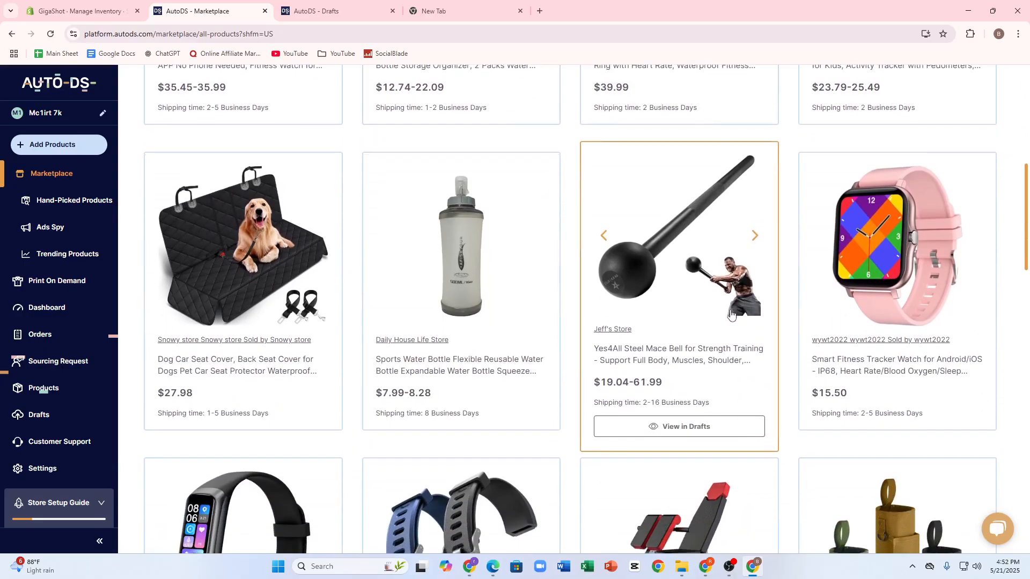
{"action": "scroll", "coordinate": [687, 333], "scroll_direction": "up", "scroll_amount": 4}
{"action": "scroll", "coordinate": [642, 322], "scroll_direction": "up", "scroll_amount": 4}
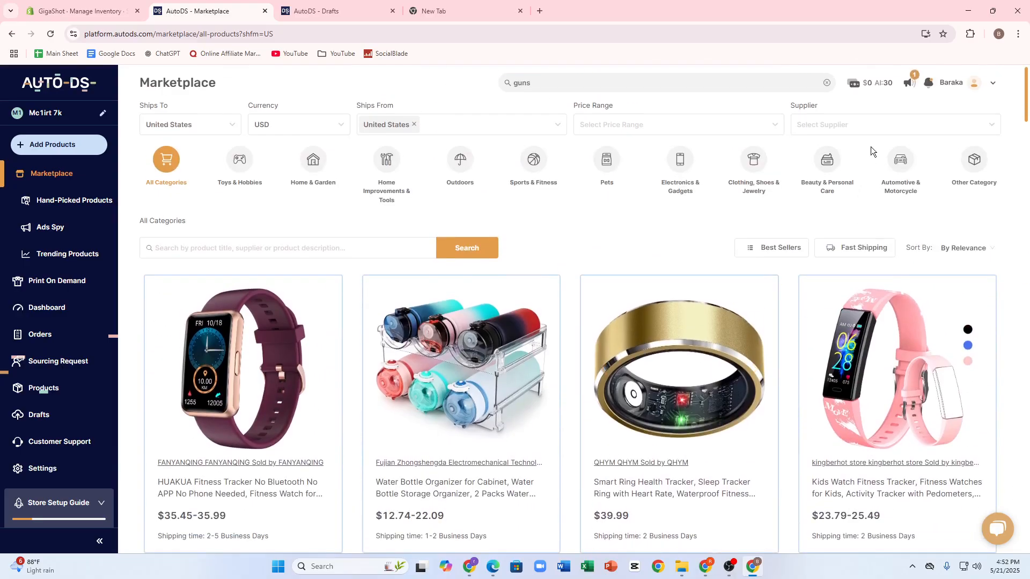
Look through the supplier options and browse the Toys & Hobbies category of the Marketplace
{"action": "left_click", "coordinate": [863, 129]}
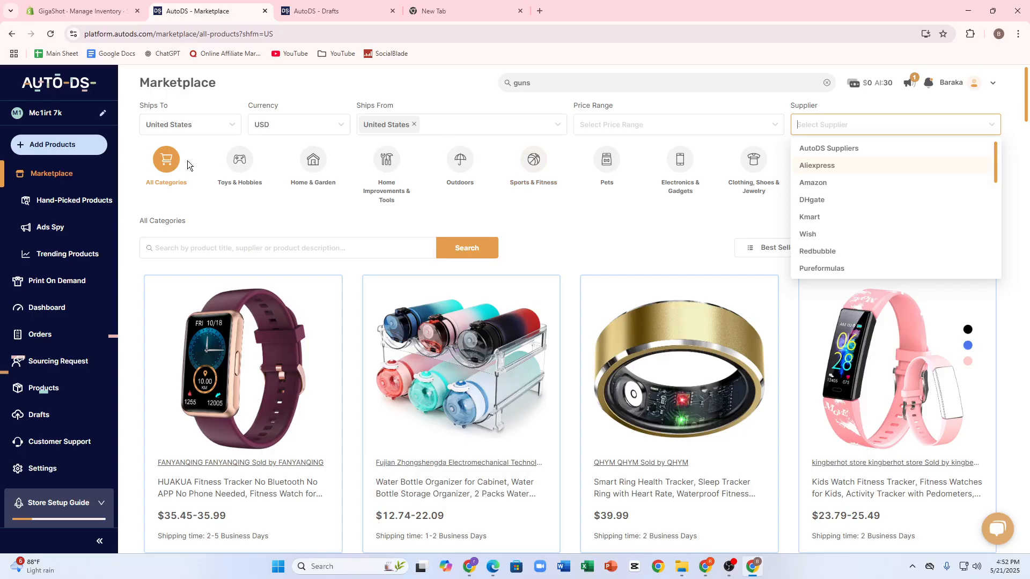
{"action": "left_click", "coordinate": [177, 123]}
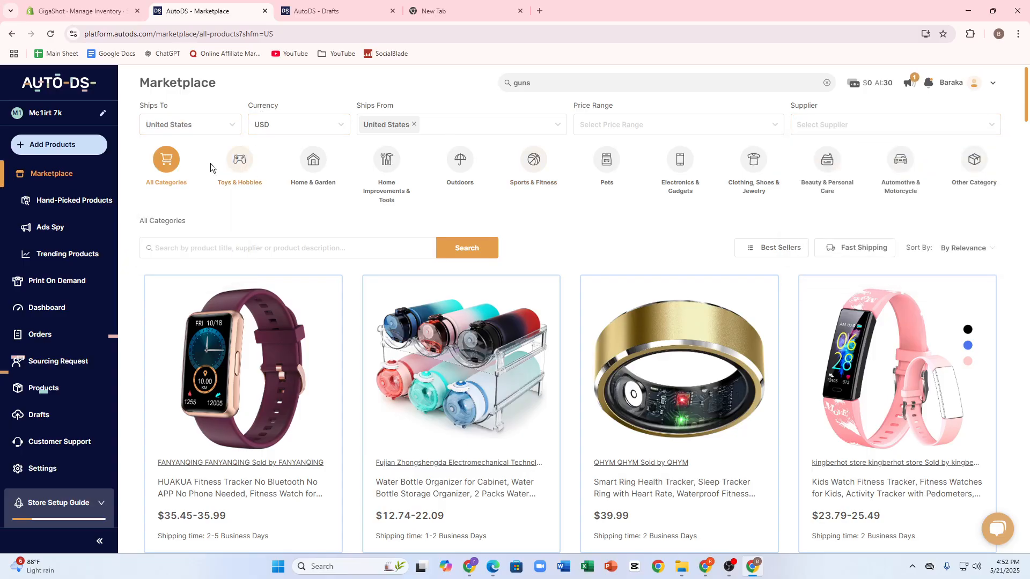
{"action": "left_click", "coordinate": [236, 177]}
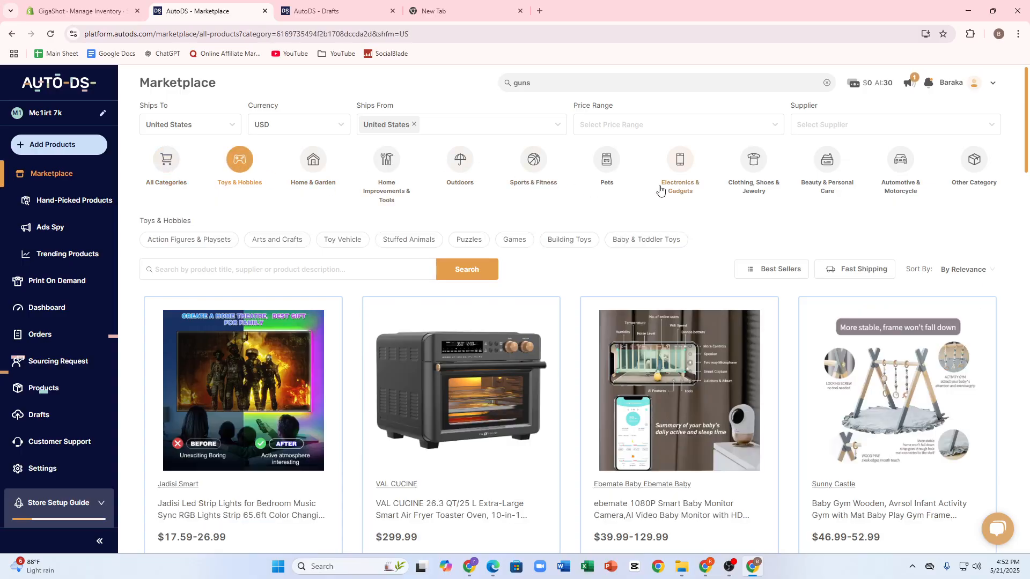
{"action": "scroll", "coordinate": [379, 255], "scroll_direction": "down", "scroll_amount": 3}
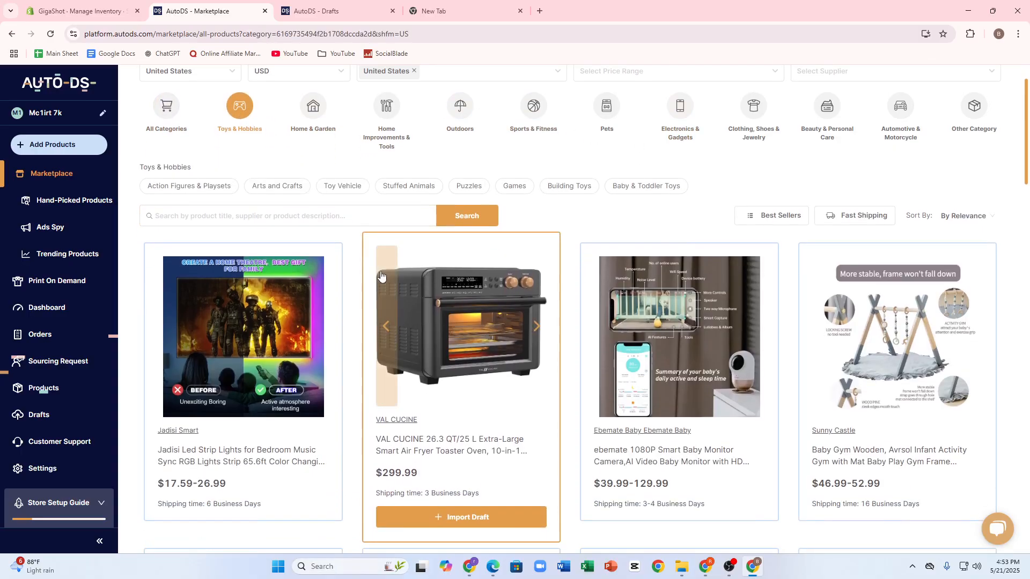
{"action": "scroll", "coordinate": [355, 297], "scroll_direction": "down", "scroll_amount": 3}
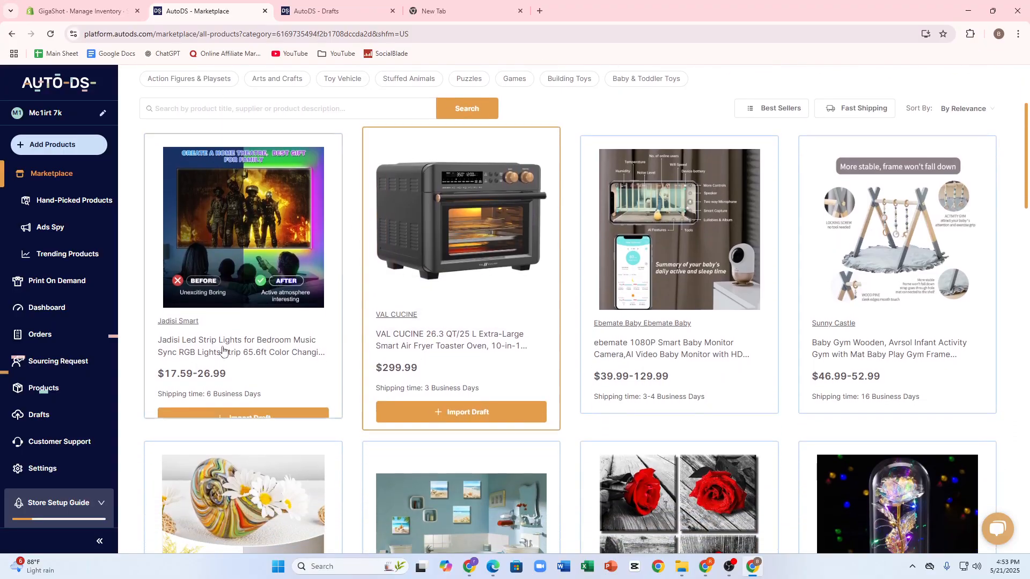
{"action": "scroll", "coordinate": [268, 241], "scroll_direction": "down", "scroll_amount": 2}
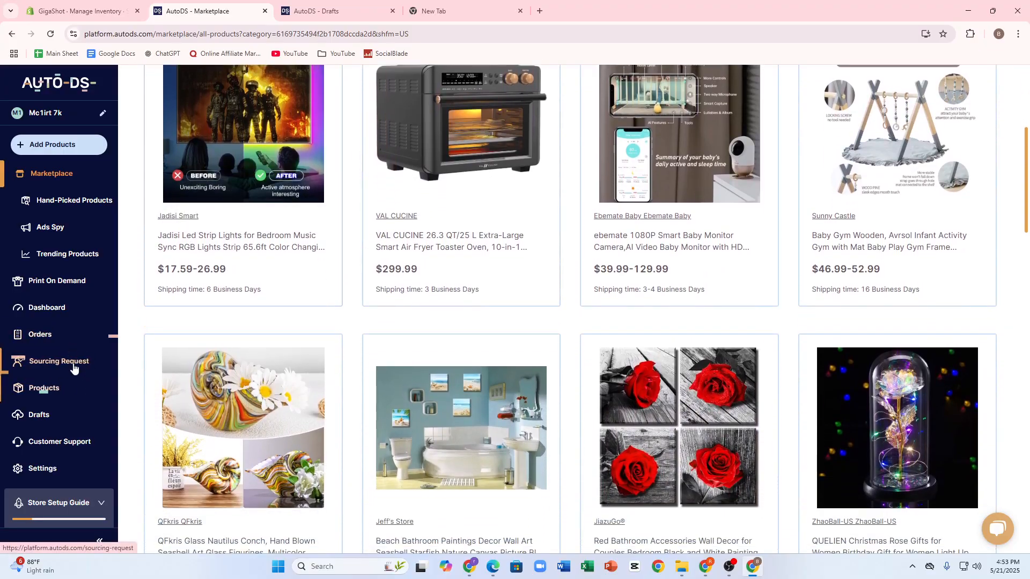
View the AutoDS products list and the drafts list
{"action": "left_click", "coordinate": [68, 368]}
{"action": "left_click", "coordinate": [47, 308]}
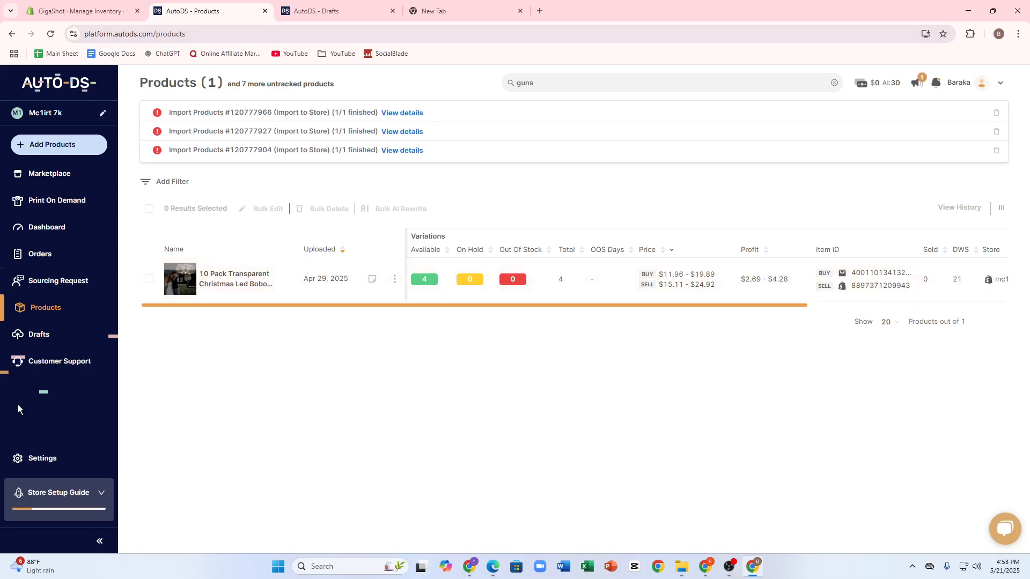
{"action": "left_click", "coordinate": [21, 336]}
Go to aliexpress.com in the empty browser tab
{"action": "left_click", "coordinate": [455, 5]}
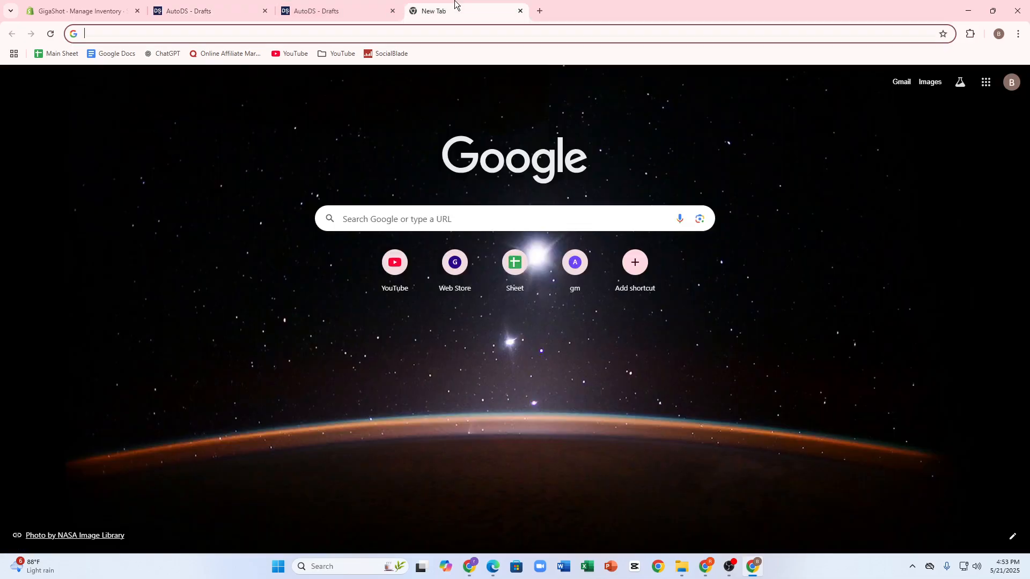
{"action": "type", "text": "ali"}
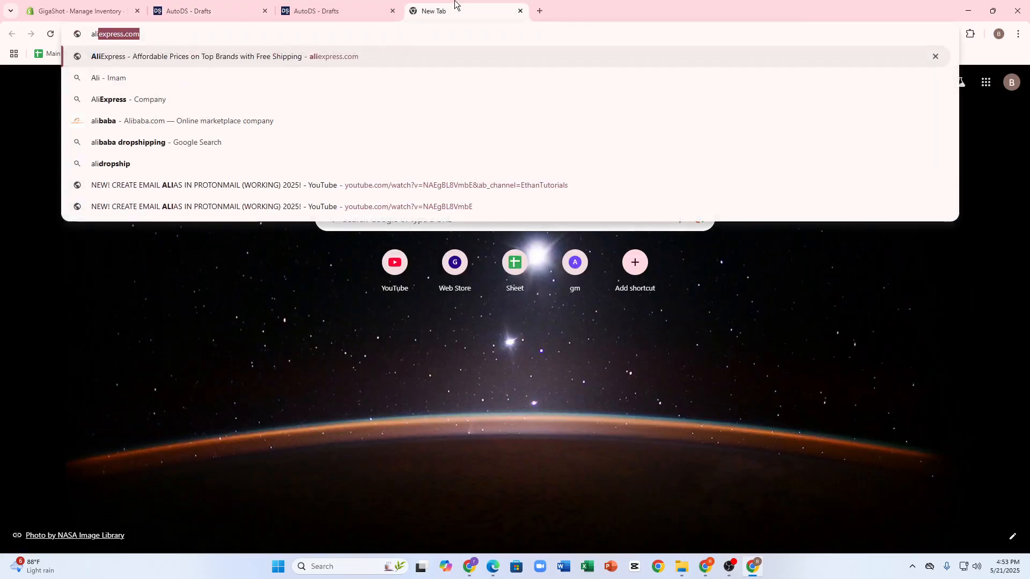
{"action": "key", "text": "Return"}
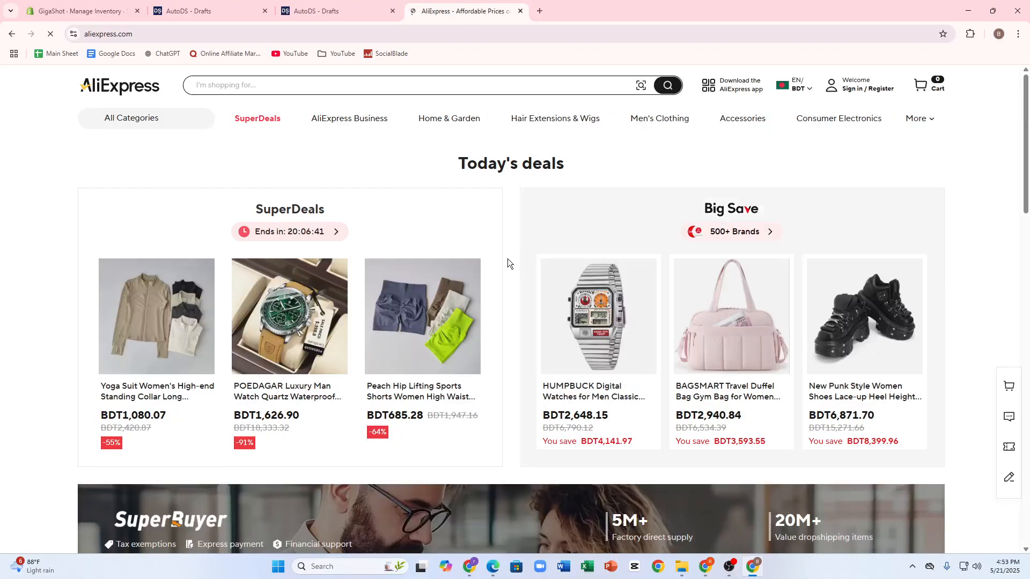
Browse the AliExpress home page and open the 120W fast charging 4-port charger from More to love
{"action": "scroll", "coordinate": [380, 306], "scroll_direction": "down", "scroll_amount": 5}
{"action": "scroll", "coordinate": [381, 308], "scroll_direction": "down", "scroll_amount": 8}
{"action": "scroll", "coordinate": [386, 309], "scroll_direction": "up", "scroll_amount": 10}
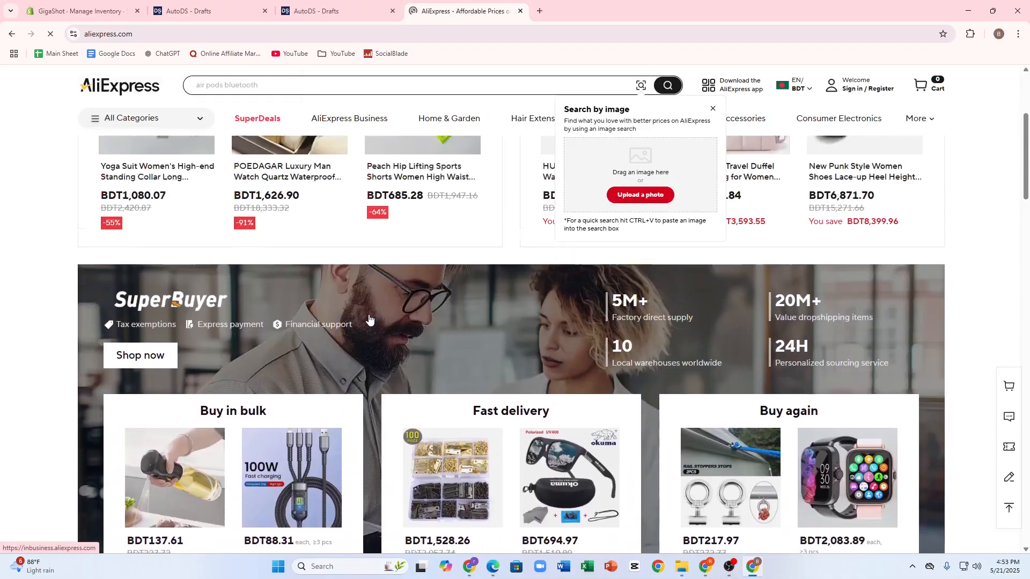
{"action": "scroll", "coordinate": [368, 320], "scroll_direction": "down", "scroll_amount": 11}
{"action": "scroll", "coordinate": [346, 347], "scroll_direction": "down", "scroll_amount": 5}
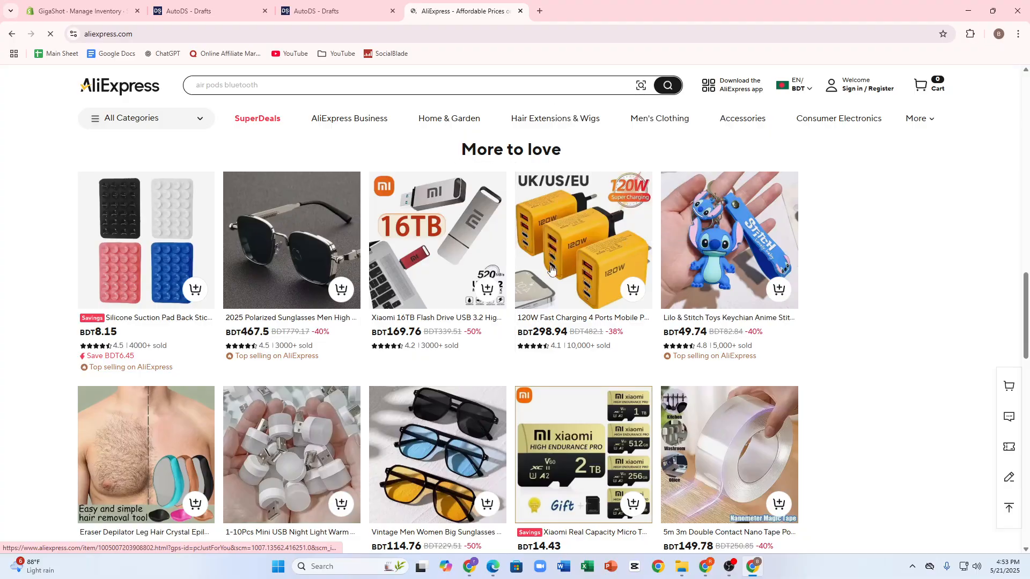
{"action": "left_click", "coordinate": [525, 298]}
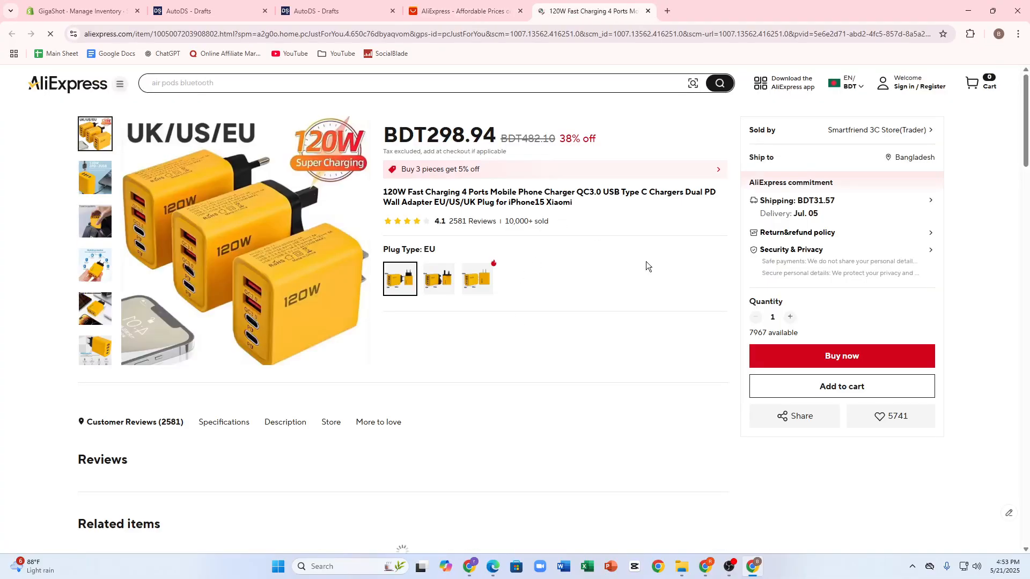
Dismiss the Google sign-in prompt and add one 120W charger with the EU plug to the AliExpress cart
{"action": "left_click", "coordinate": [890, 159]}
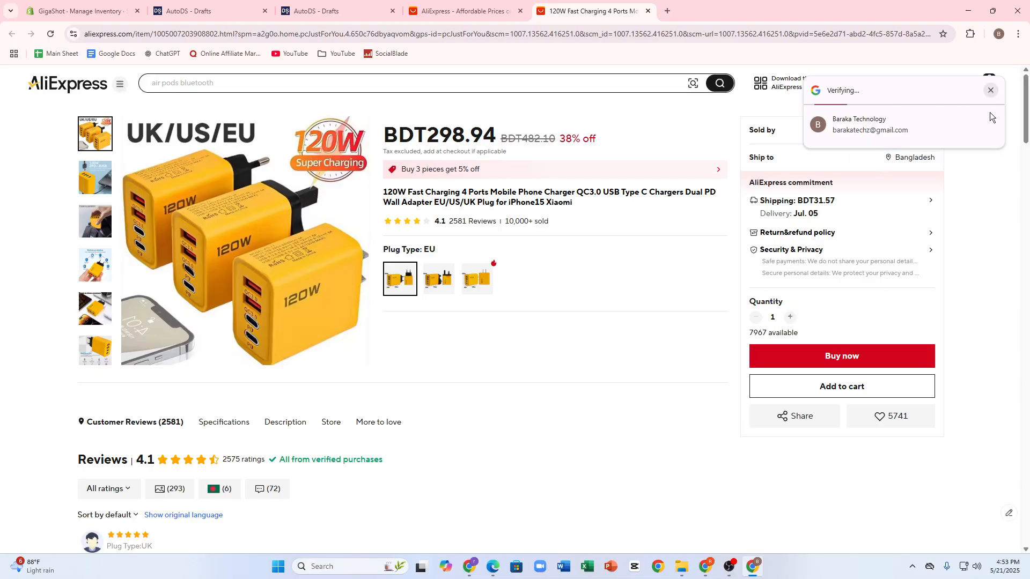
{"action": "left_click", "coordinate": [990, 91]}
{"action": "mouse_move", "coordinate": [911, 84]}
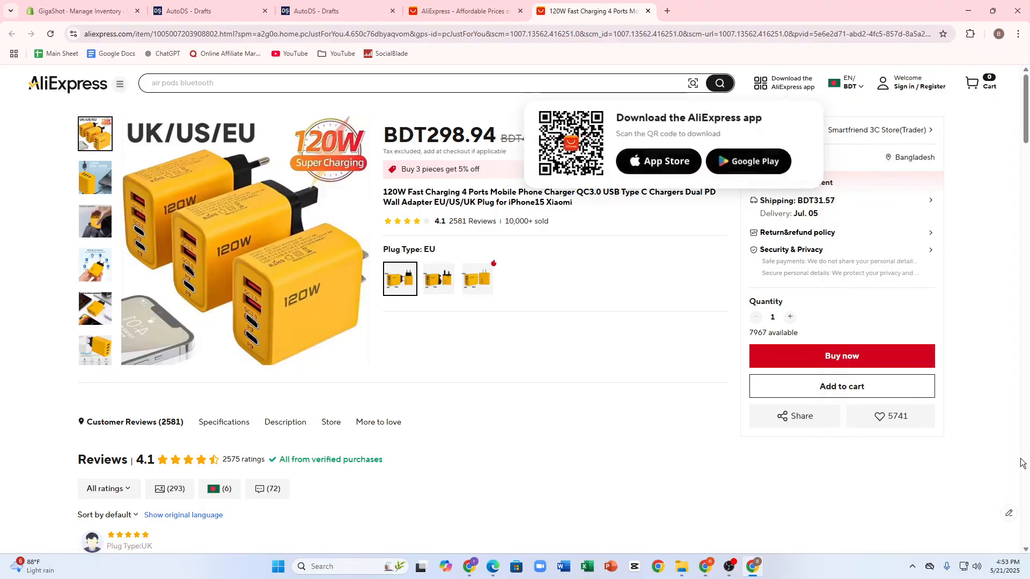
{"action": "left_click", "coordinate": [854, 386]}
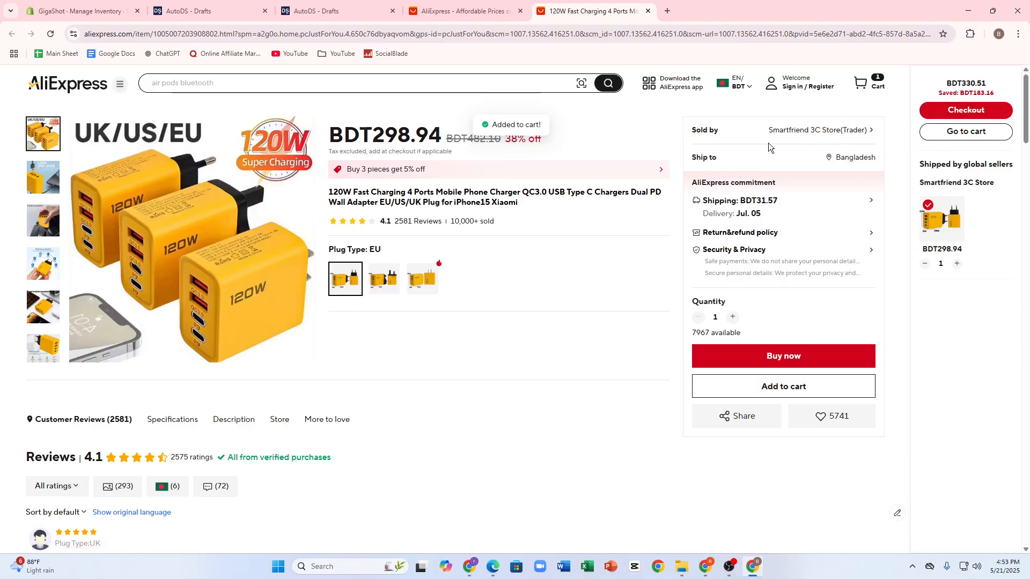
{"action": "mouse_move", "coordinate": [762, 140]}
Return to the AutoDS drafts and retry importing the Steel Mace Bell into the store
{"action": "left_click", "coordinate": [346, 9]}
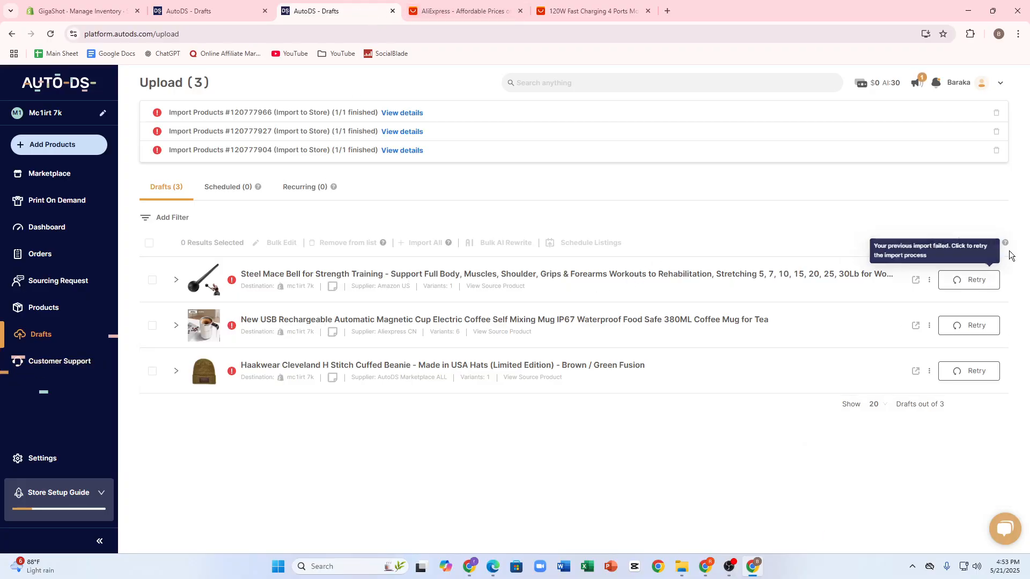
{"action": "left_click", "coordinate": [983, 284]}
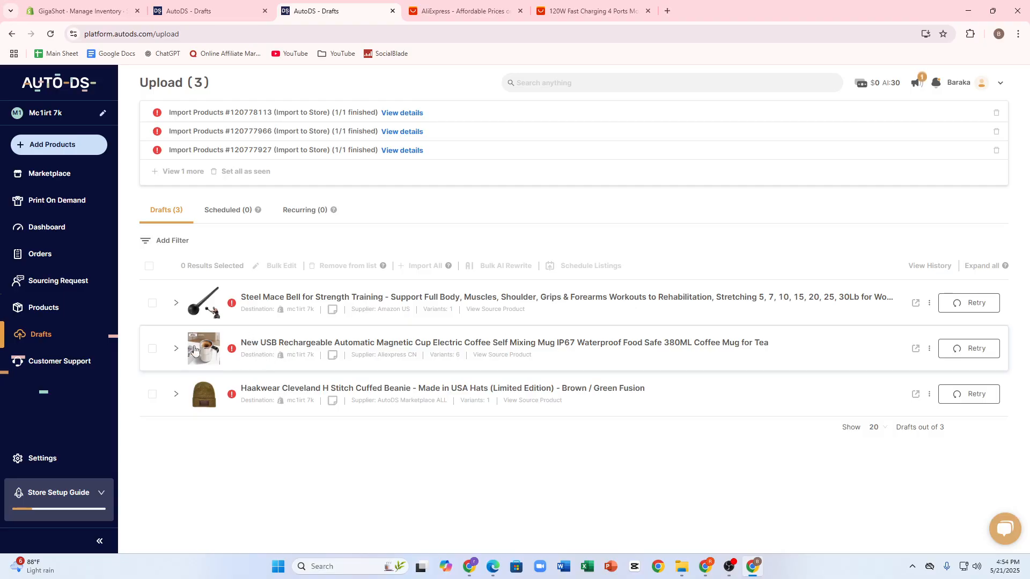
Generate an AI title for the coffee mug draft using the Make It Sound More Sellable tone and More Creative temperature
{"action": "left_click", "coordinate": [214, 343]}
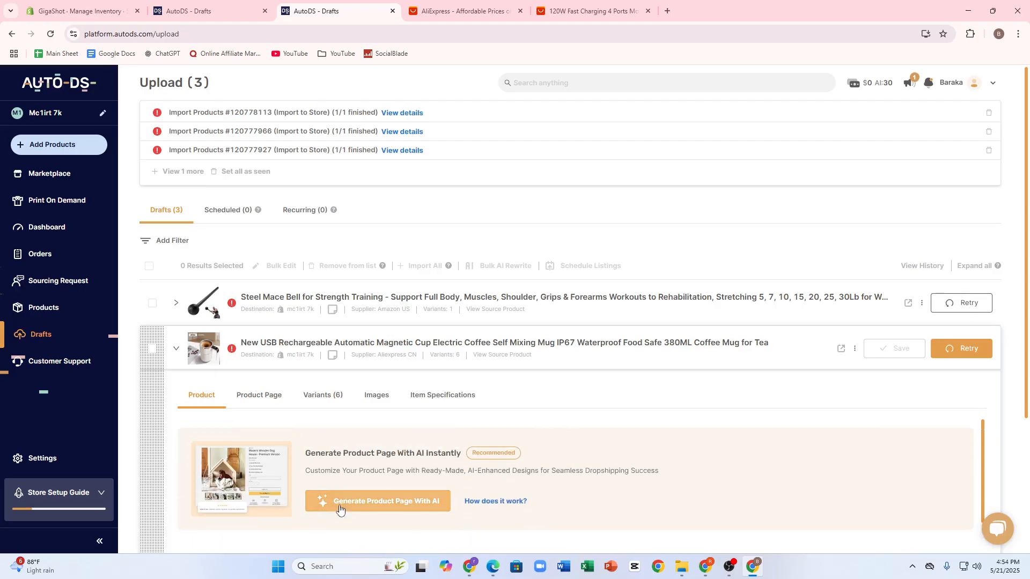
{"action": "scroll", "coordinate": [243, 520], "scroll_direction": "down", "scroll_amount": 3}
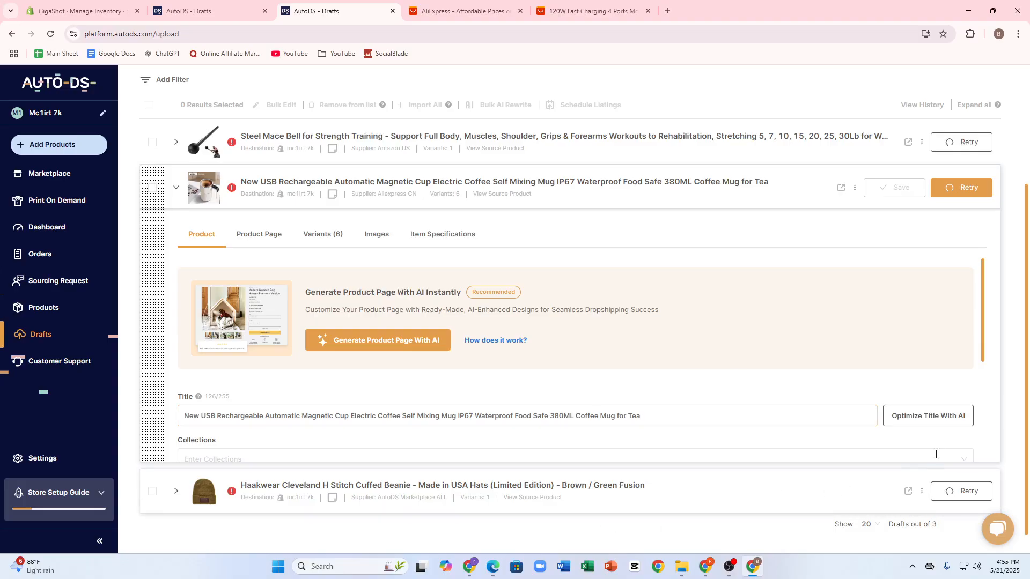
{"action": "left_click", "coordinate": [927, 416]}
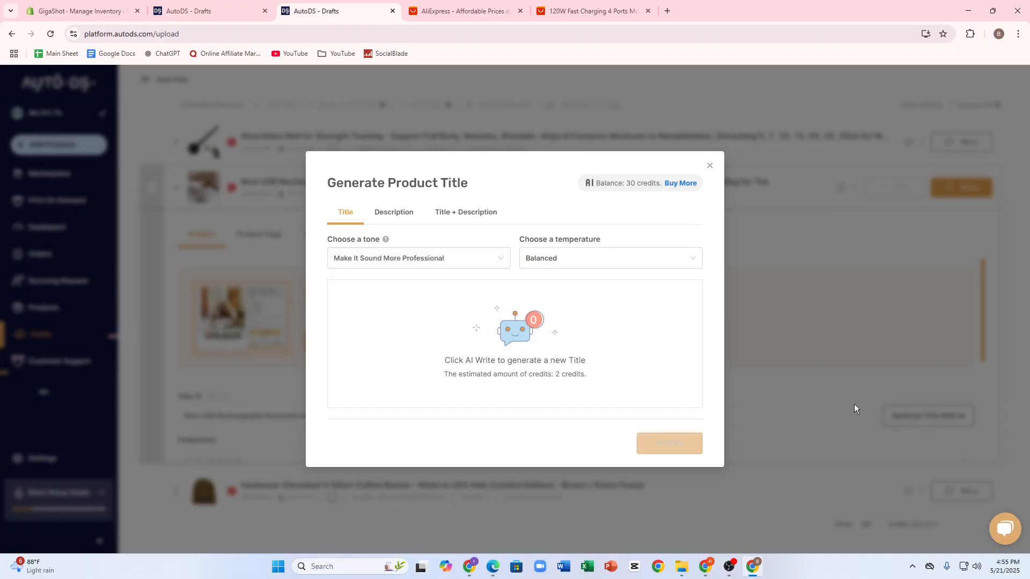
{"action": "left_click", "coordinate": [500, 260]}
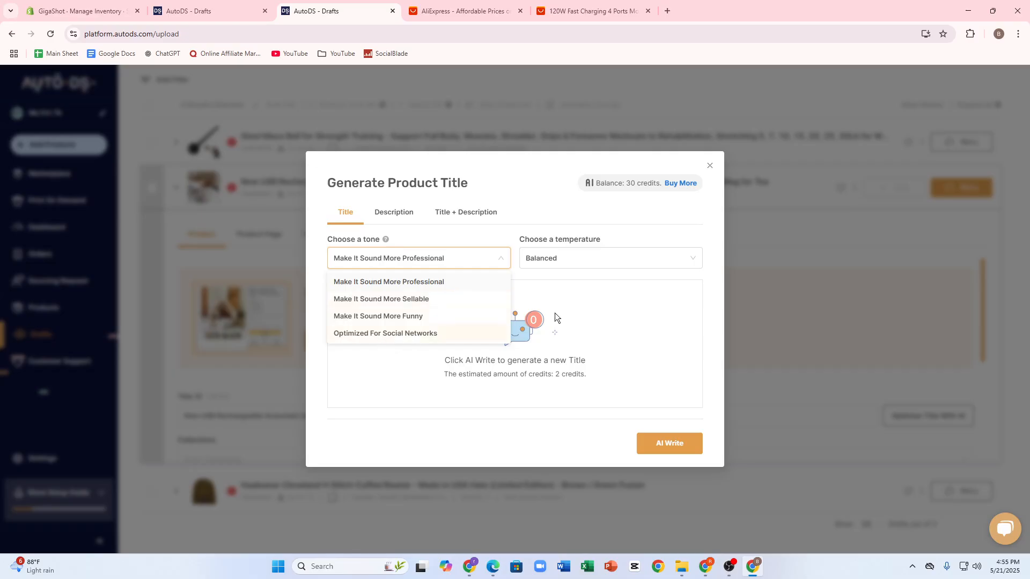
{"action": "left_click", "coordinate": [396, 299]}
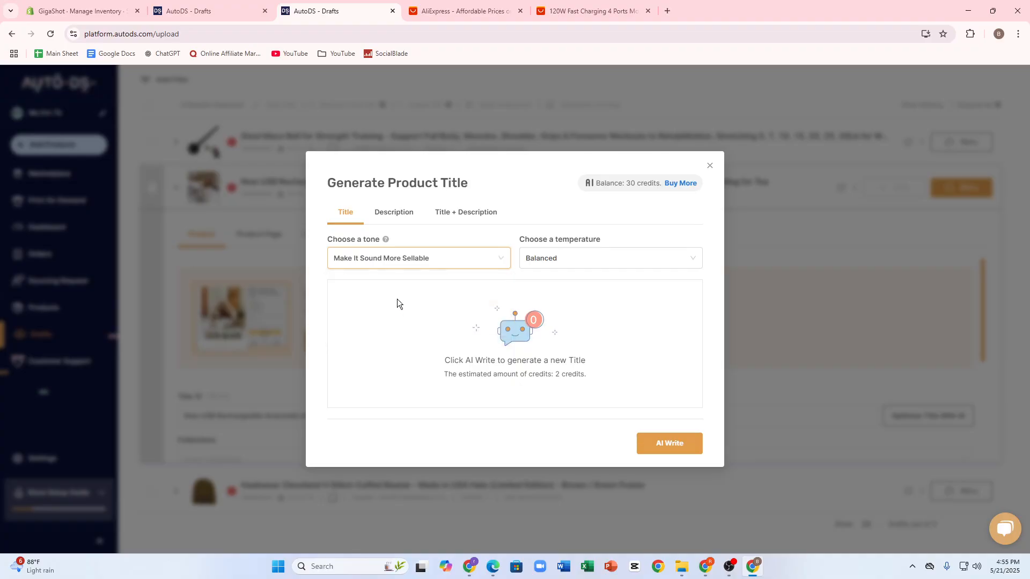
{"action": "left_click", "coordinate": [607, 258]}
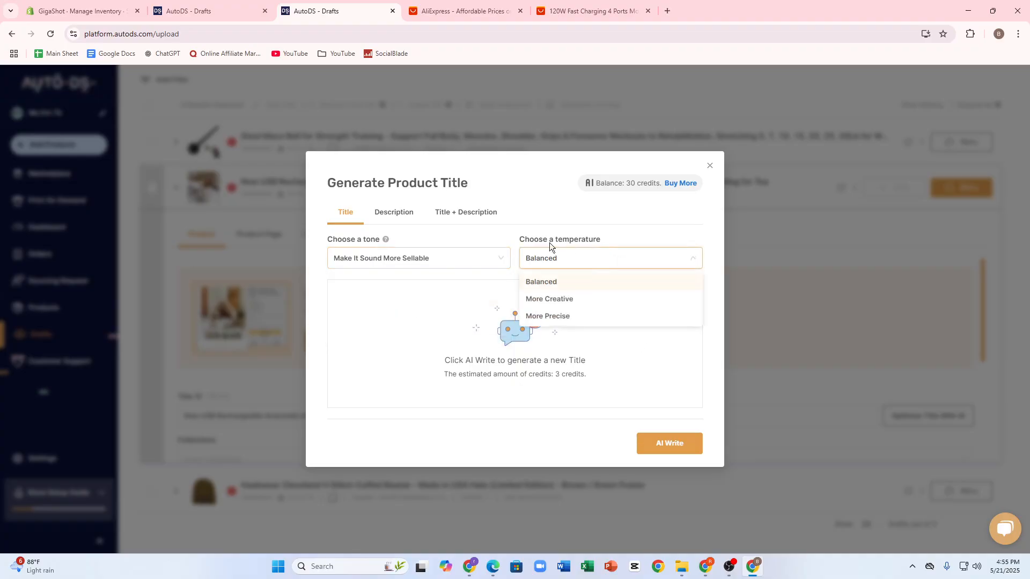
{"action": "left_click", "coordinate": [554, 300]}
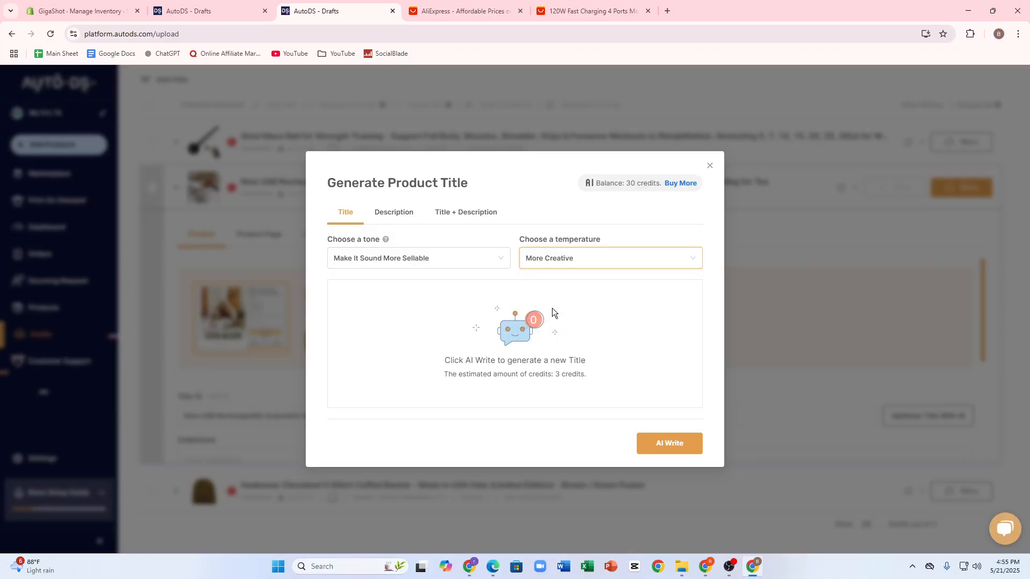
{"action": "left_click", "coordinate": [660, 444]}
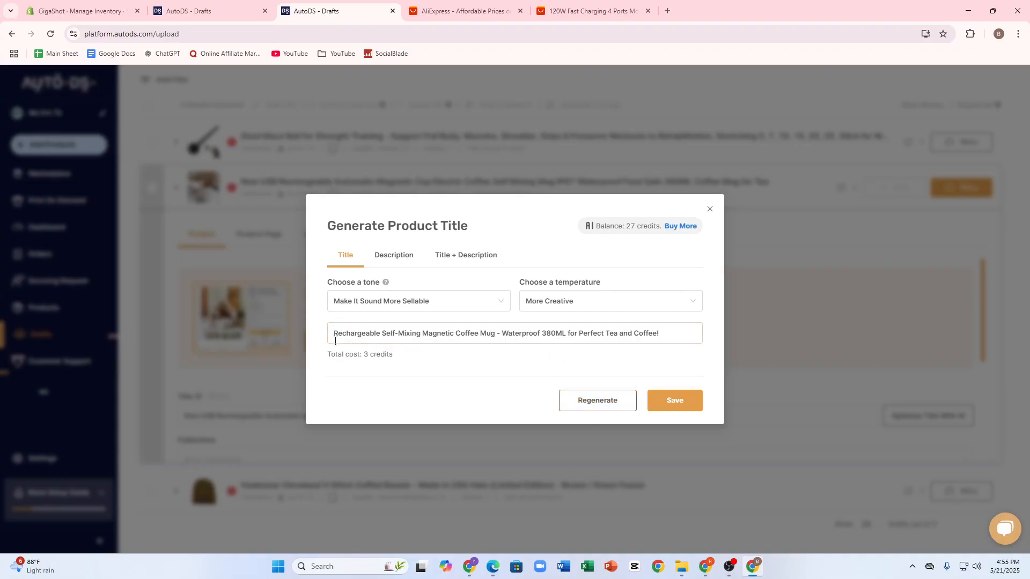
Regenerate the coffee mug's AI title and save the new version to the draft
{"action": "left_click_drag", "start_coordinate": [343, 328], "coordinate": [652, 339]}
{"action": "left_click", "coordinate": [609, 404]}
{"action": "left_click", "coordinate": [609, 404]}
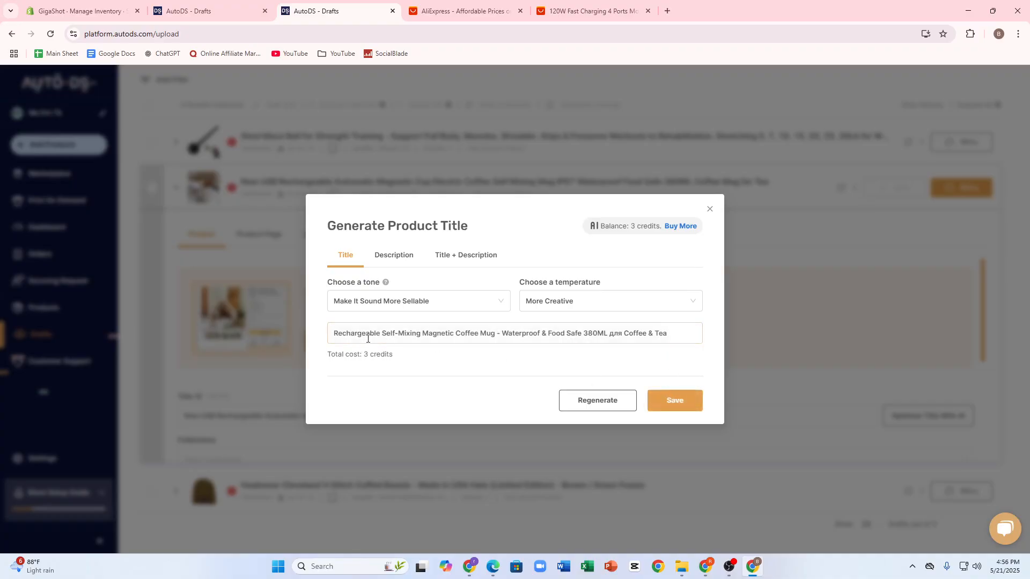
{"action": "left_click_drag", "start_coordinate": [352, 334], "coordinate": [670, 334]}
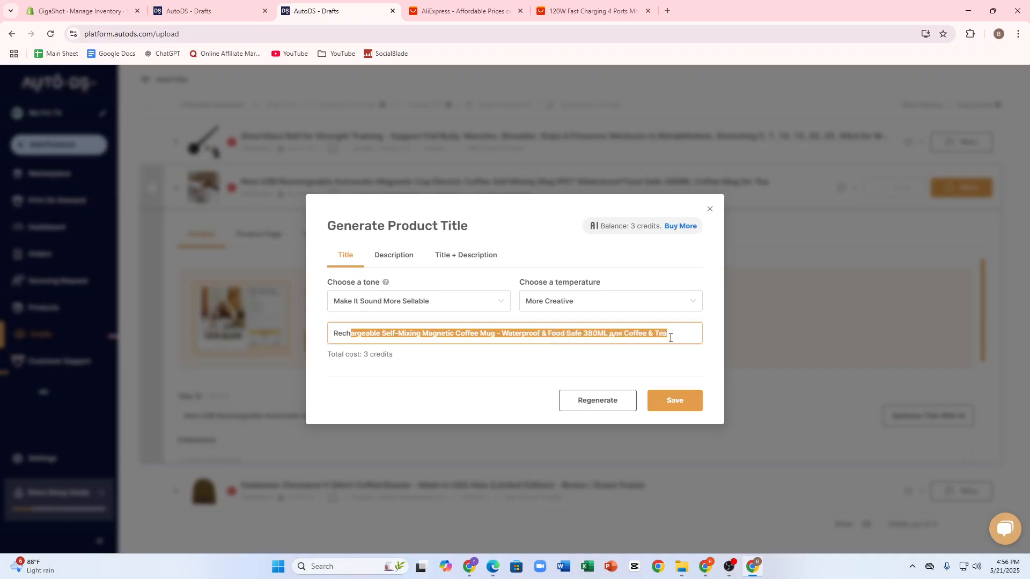
{"action": "left_click", "coordinate": [667, 353]}
{"action": "left_click", "coordinate": [667, 400]}
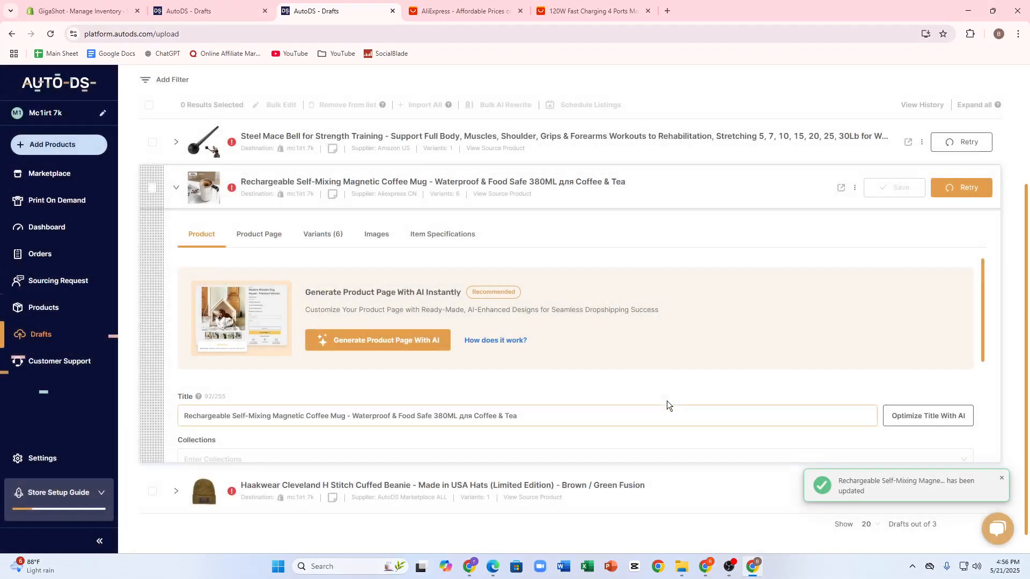
Assign the coffee mug draft to the Auto-Fire, Brust Fire and SMG collections
{"action": "scroll", "coordinate": [332, 343], "scroll_direction": "down", "scroll_amount": 3}
{"action": "left_click", "coordinate": [297, 298]}
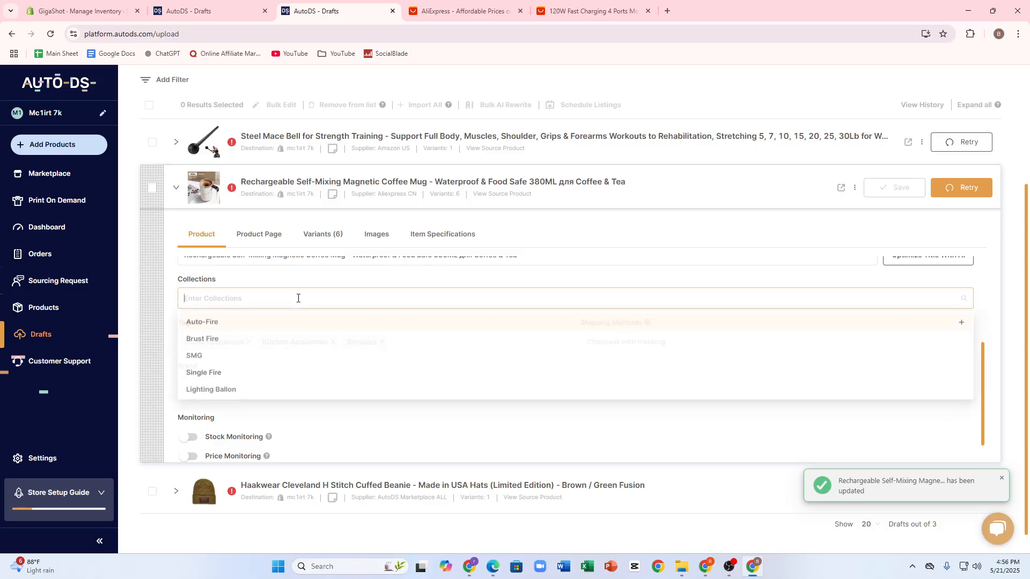
{"action": "left_click", "coordinate": [233, 322]}
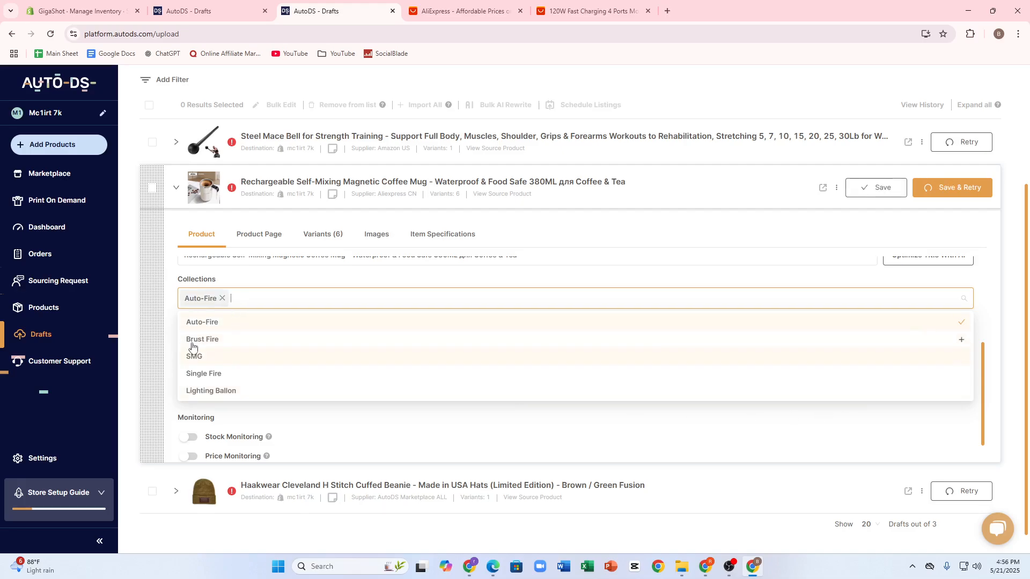
{"action": "left_click", "coordinate": [213, 339]}
{"action": "left_click", "coordinate": [202, 357]}
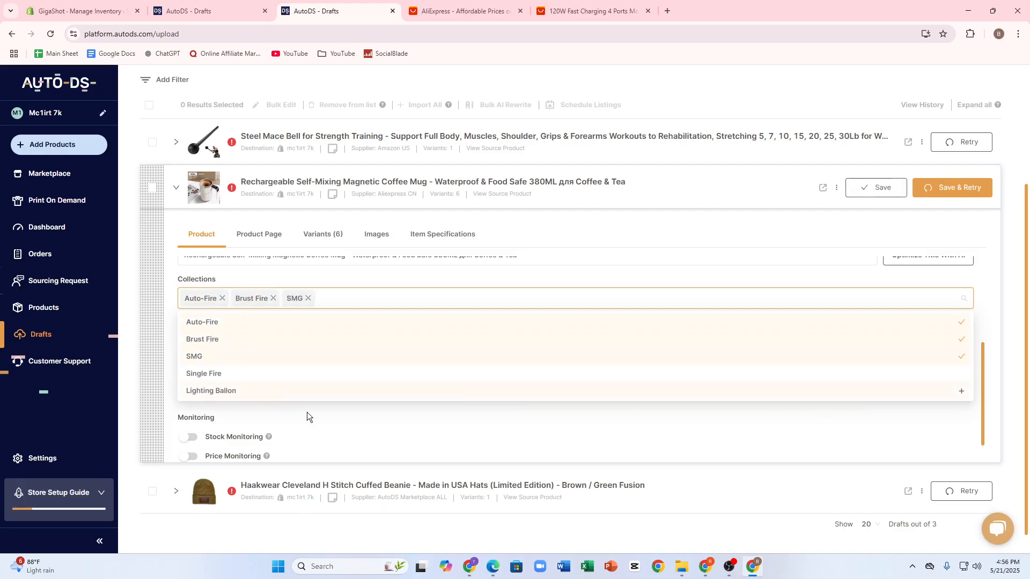
{"action": "left_click", "coordinate": [434, 421]}
Add the custom tag "shaker" to the coffee mug draft
{"action": "scroll", "coordinate": [441, 405], "scroll_direction": "up", "scroll_amount": 3}
{"action": "scroll", "coordinate": [442, 403], "scroll_direction": "down", "scroll_amount": 3}
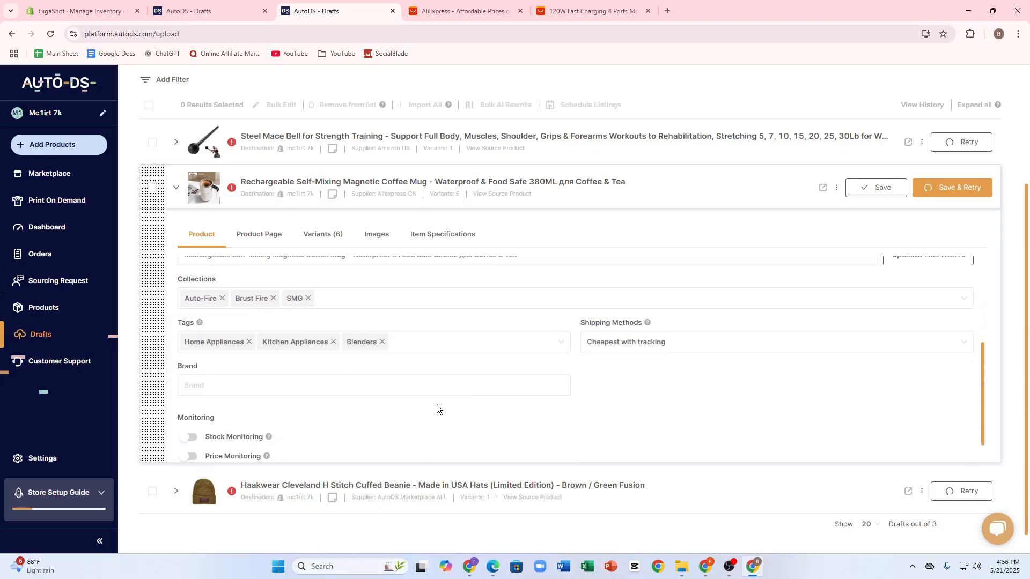
{"action": "left_click", "coordinate": [417, 347]}
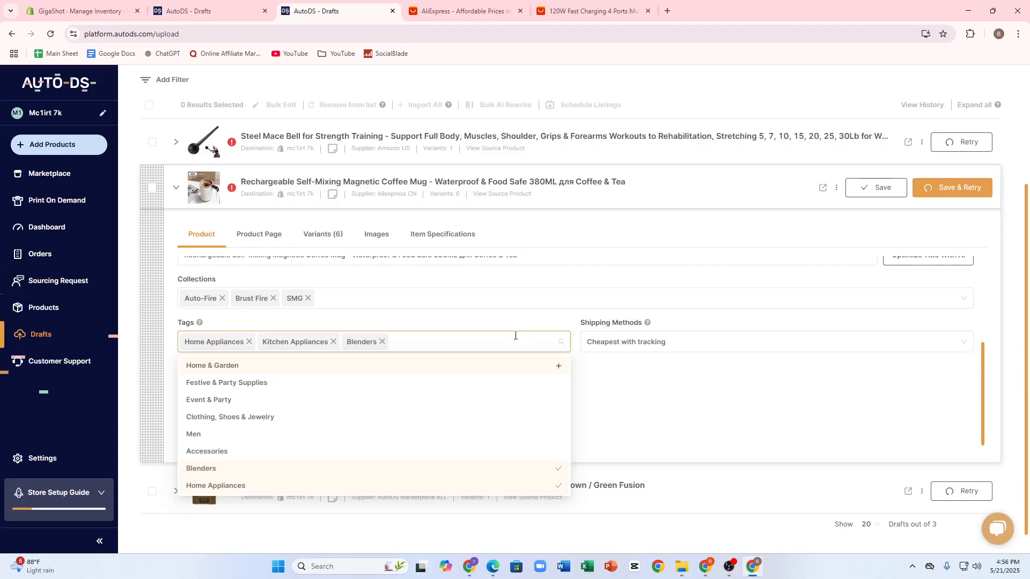
{"action": "type", "text": "shaker"}
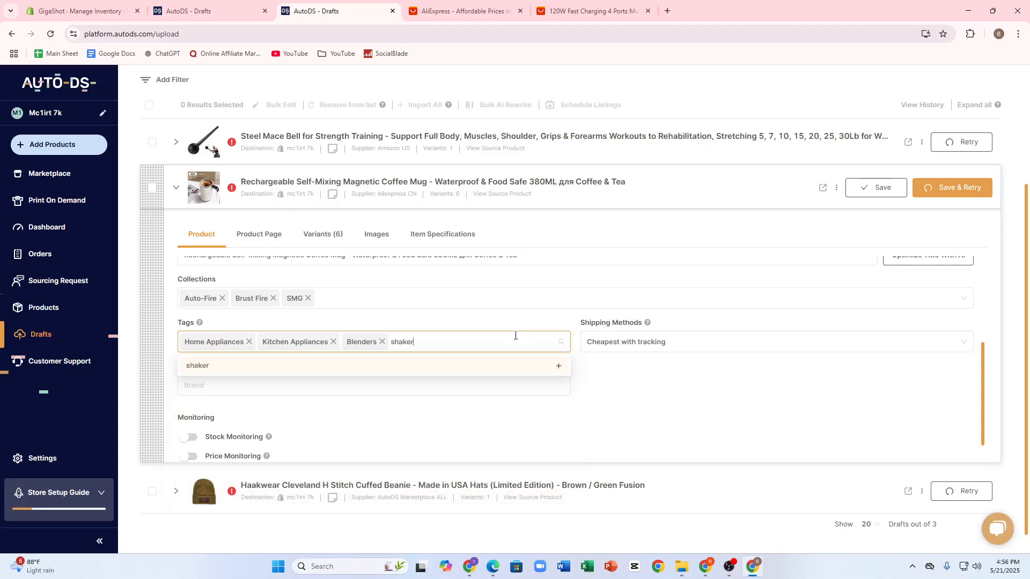
{"action": "left_click", "coordinate": [555, 371]}
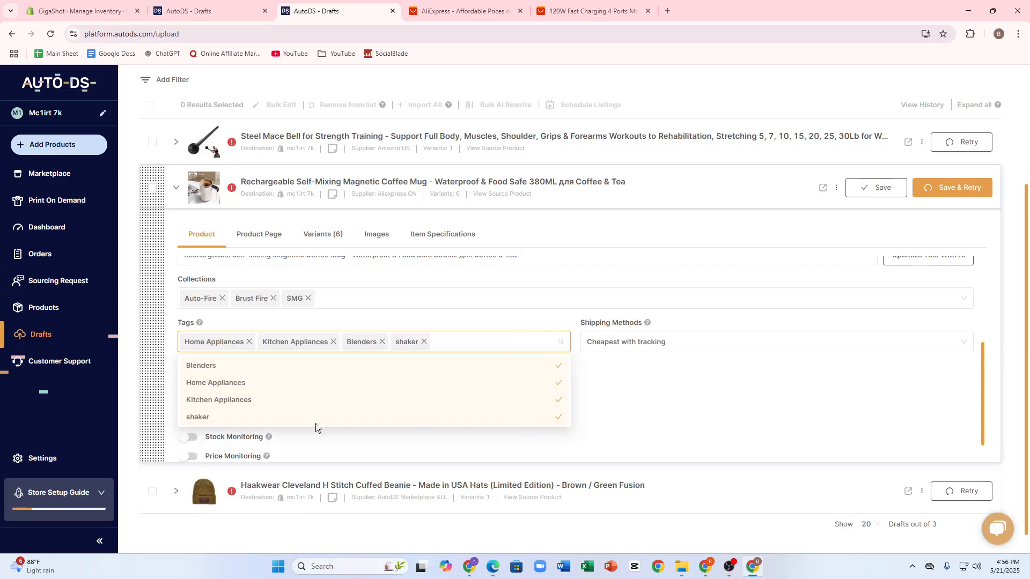
{"action": "left_click", "coordinate": [741, 368]}
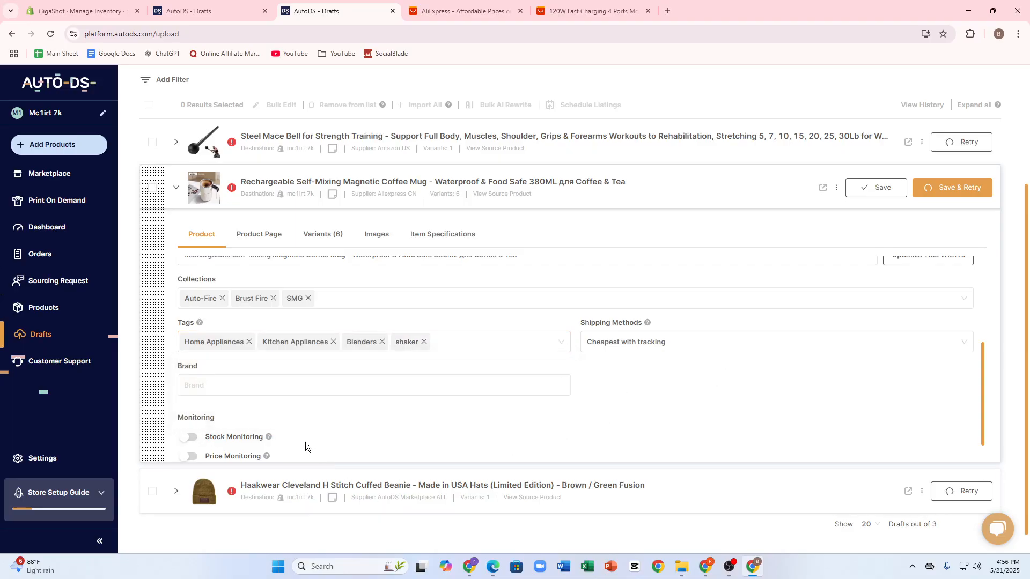
Turn on Price Monitoring for the coffee mug draft
{"action": "scroll", "coordinate": [295, 434], "scroll_direction": "down", "scroll_amount": 1}
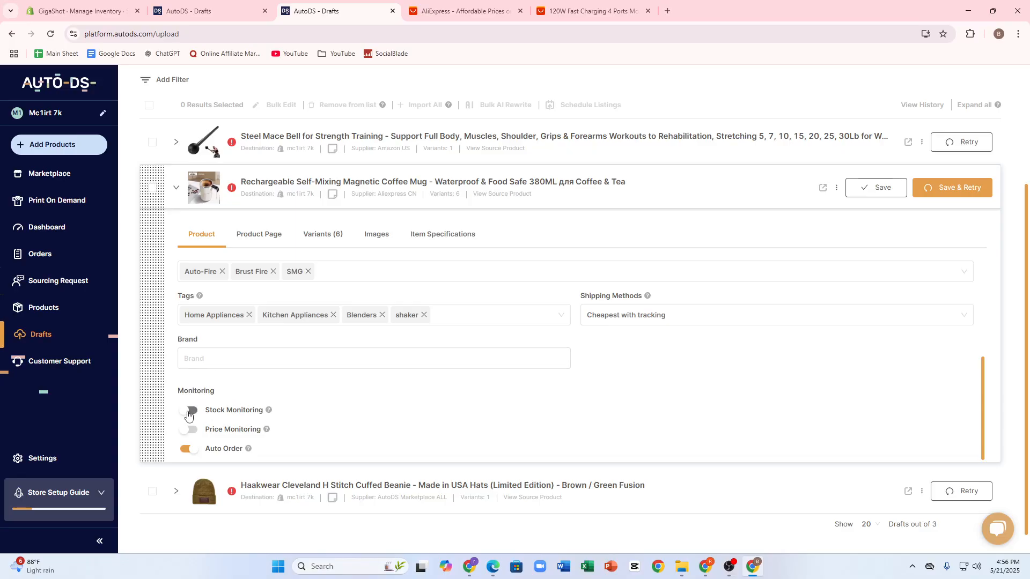
{"action": "left_click", "coordinate": [189, 430]}
{"action": "scroll", "coordinate": [570, 313], "scroll_direction": "down", "scroll_amount": 1}
{"action": "left_click", "coordinate": [359, 340]}
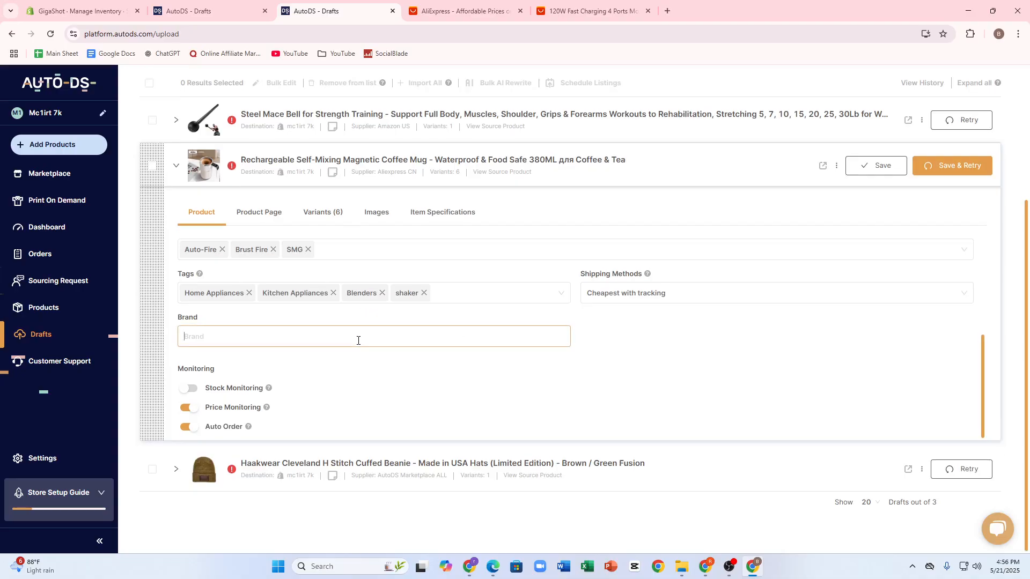
Try to generate the coffee mug's product page with AI and dismiss the Shopify token renewal request
{"action": "scroll", "coordinate": [425, 262], "scroll_direction": "up", "scroll_amount": 5}
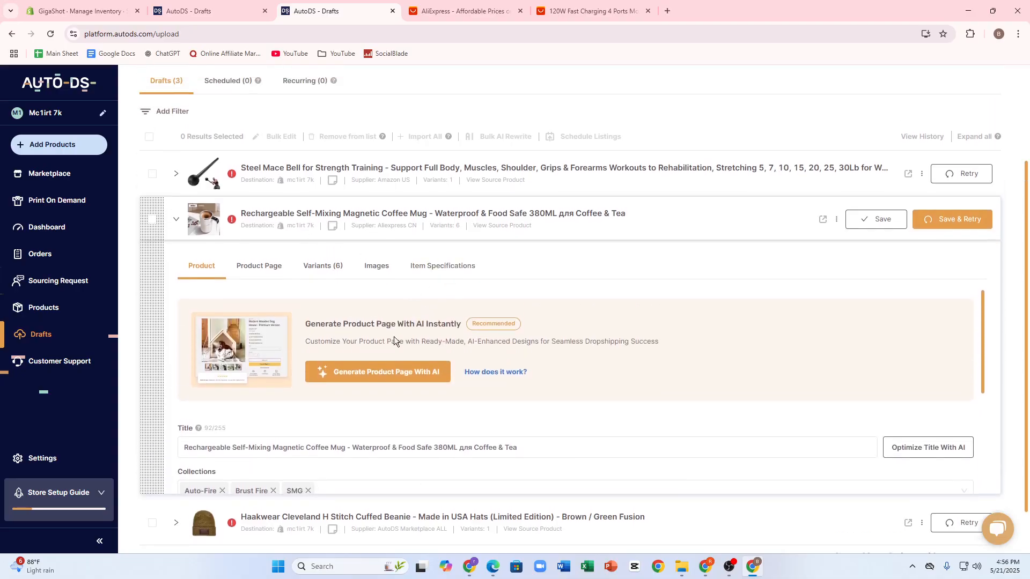
{"action": "left_click", "coordinate": [332, 378]}
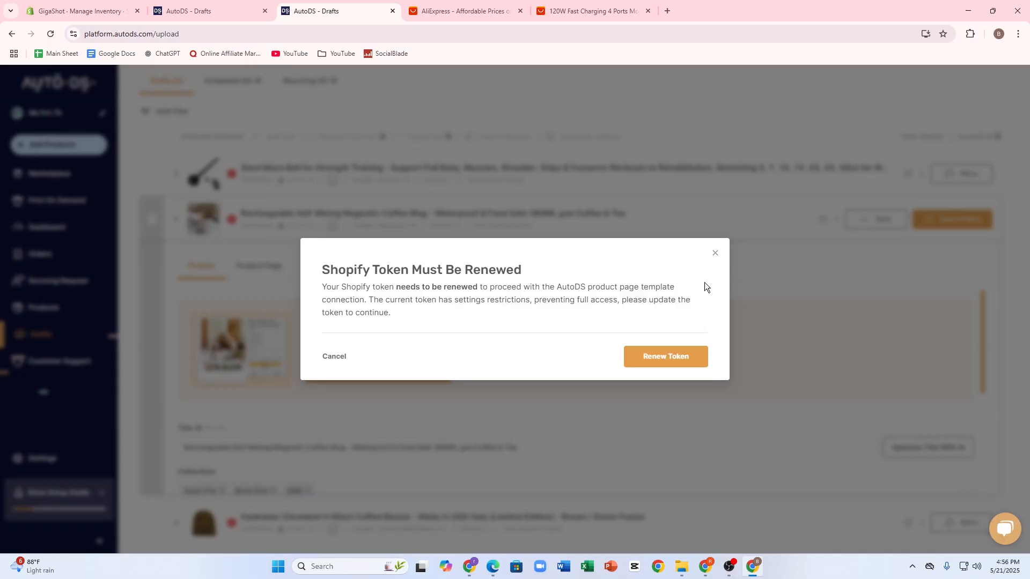
{"action": "left_click", "coordinate": [715, 254]}
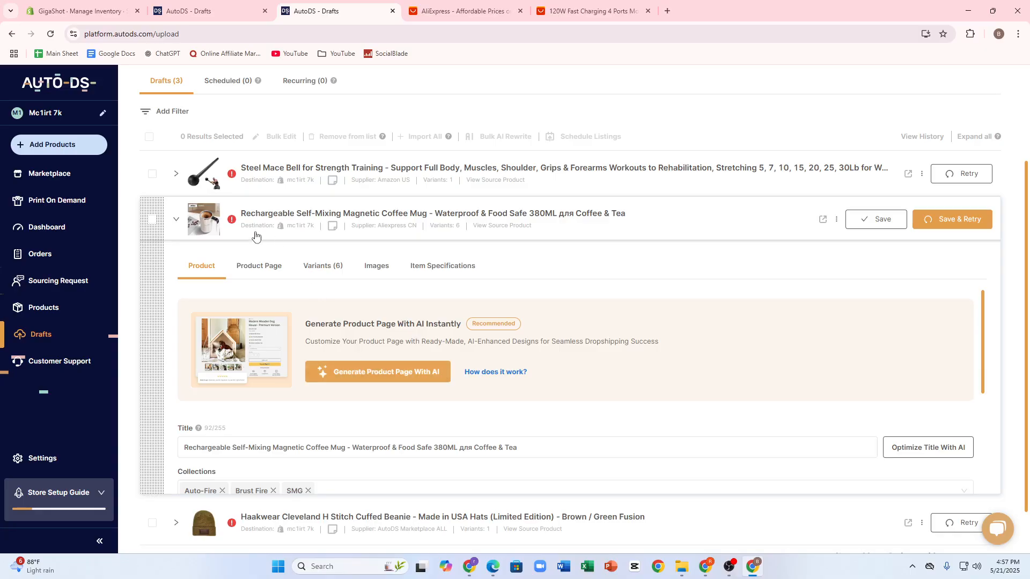
Try to generate an AI description for the coffee mug with the Make It Sound More Professional tone and More Creative temperature
{"action": "left_click", "coordinate": [259, 265]}
{"action": "scroll", "coordinate": [408, 472], "scroll_direction": "down", "scroll_amount": 1}
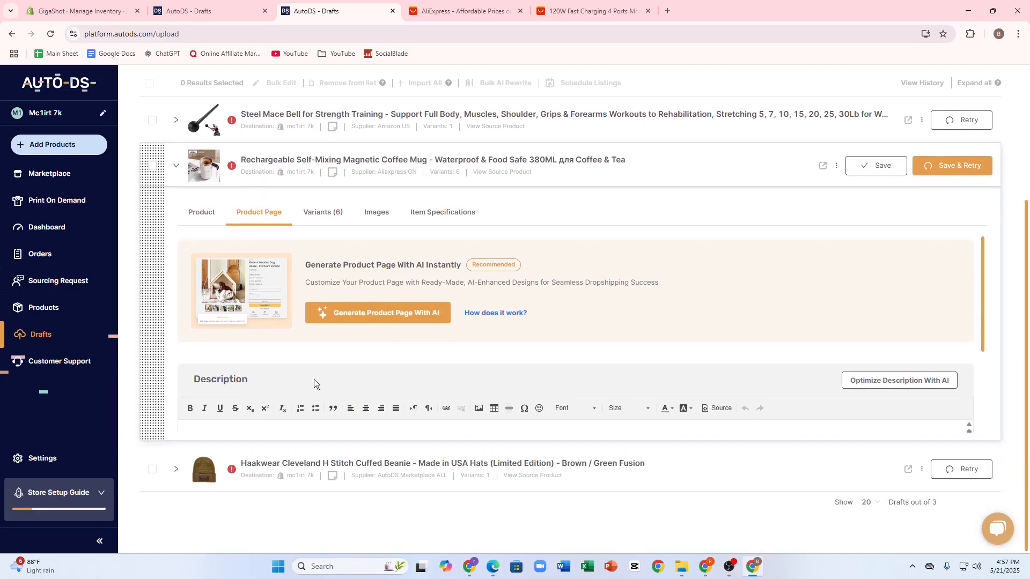
{"action": "left_click", "coordinate": [856, 382]}
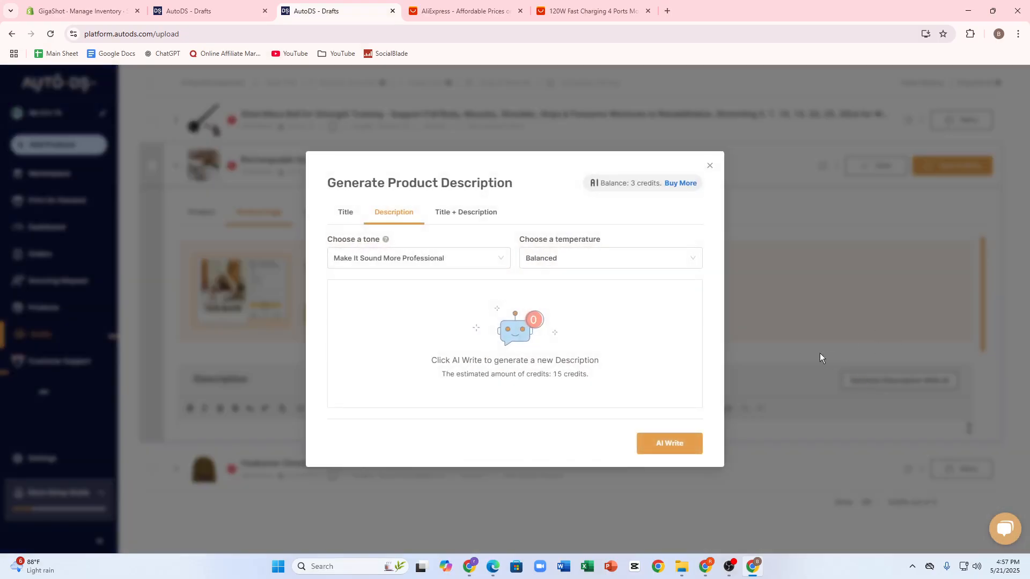
{"action": "left_click", "coordinate": [552, 259]}
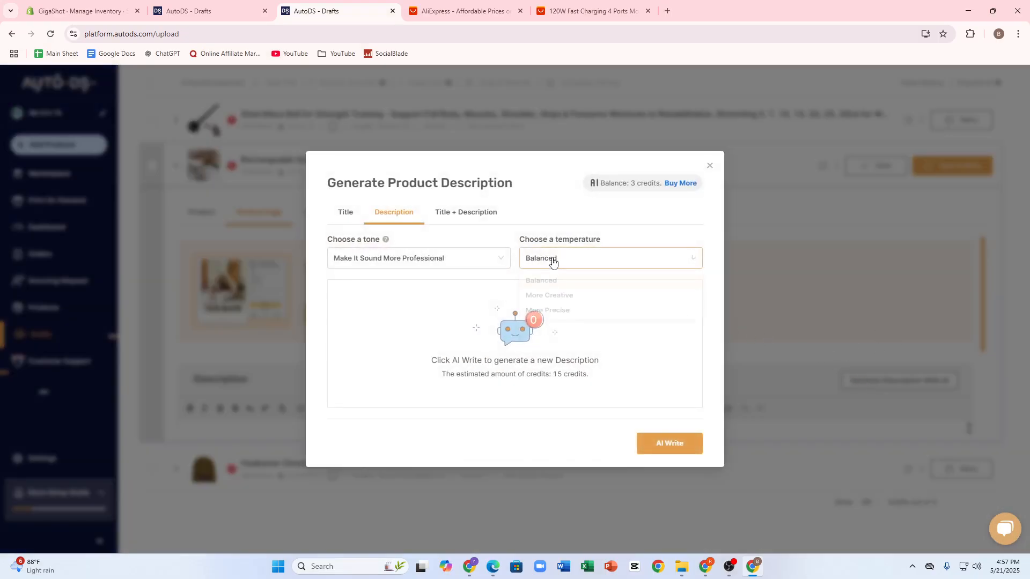
{"action": "left_click", "coordinate": [435, 264]}
{"action": "left_click", "coordinate": [589, 259]}
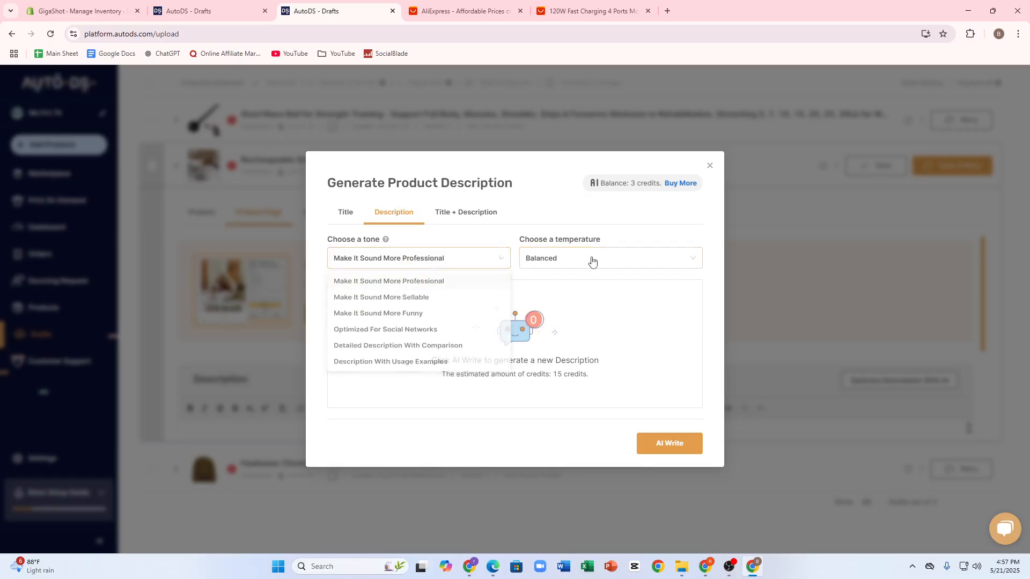
{"action": "left_click", "coordinate": [567, 300]}
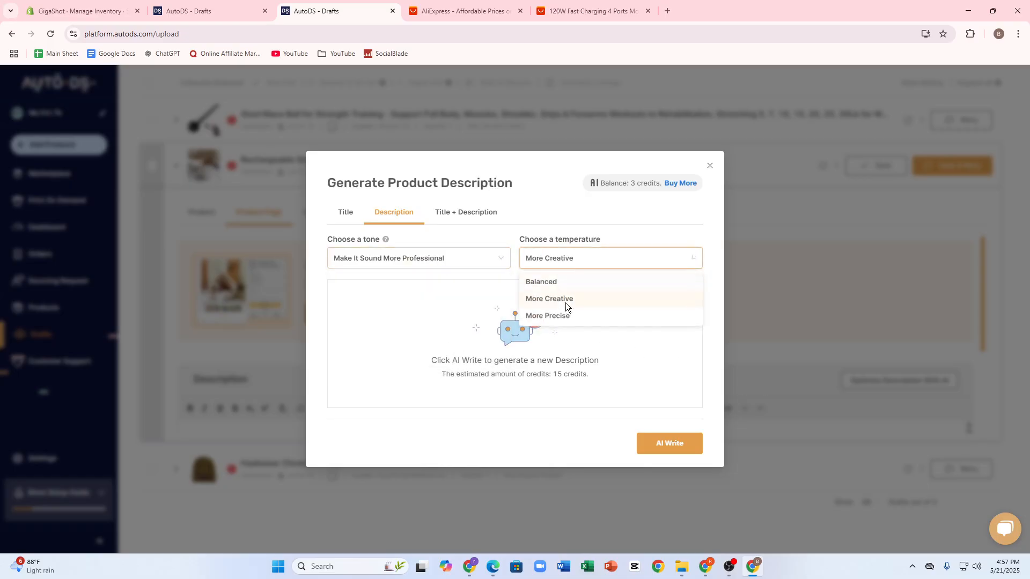
{"action": "left_click", "coordinate": [653, 445]}
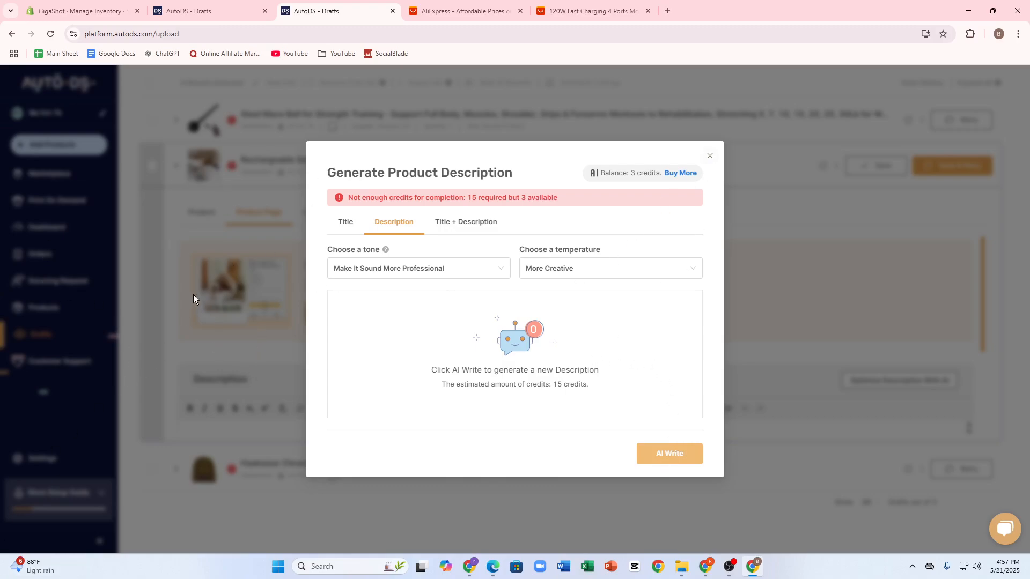
{"action": "left_click_drag", "start_coordinate": [463, 198], "coordinate": [348, 198]}
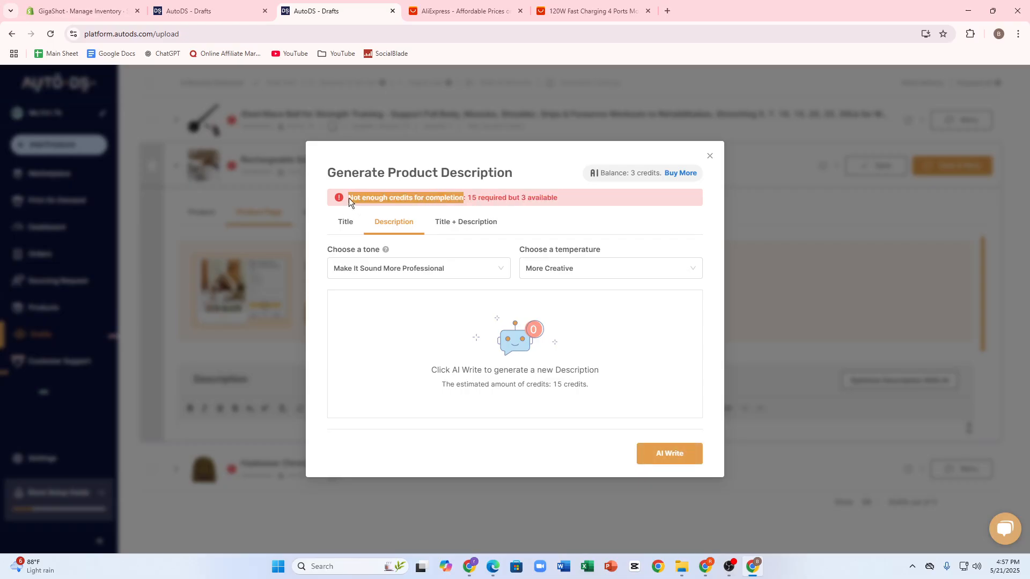
{"action": "left_click", "coordinate": [548, 391]}
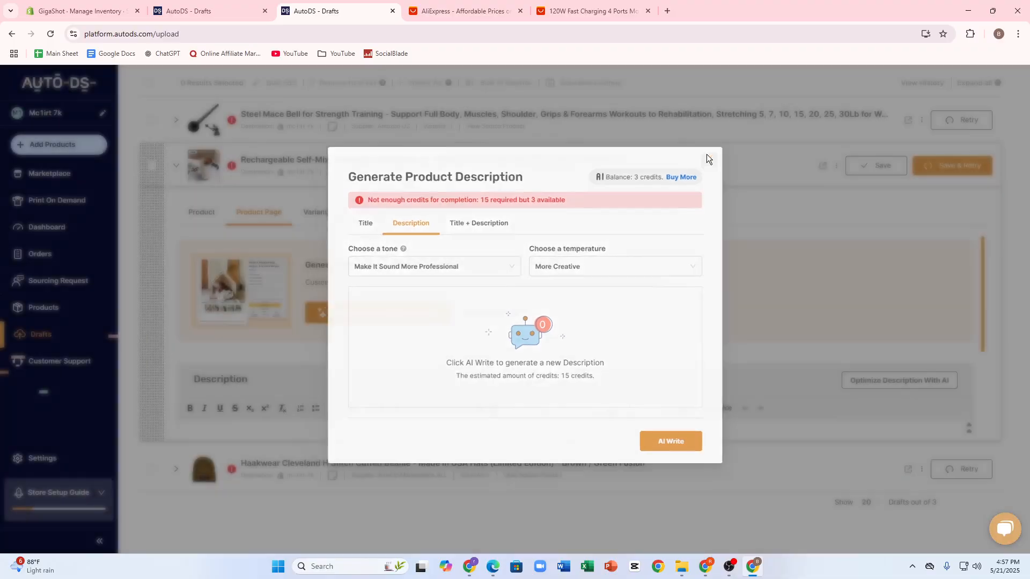
{"action": "left_click", "coordinate": [709, 156]}
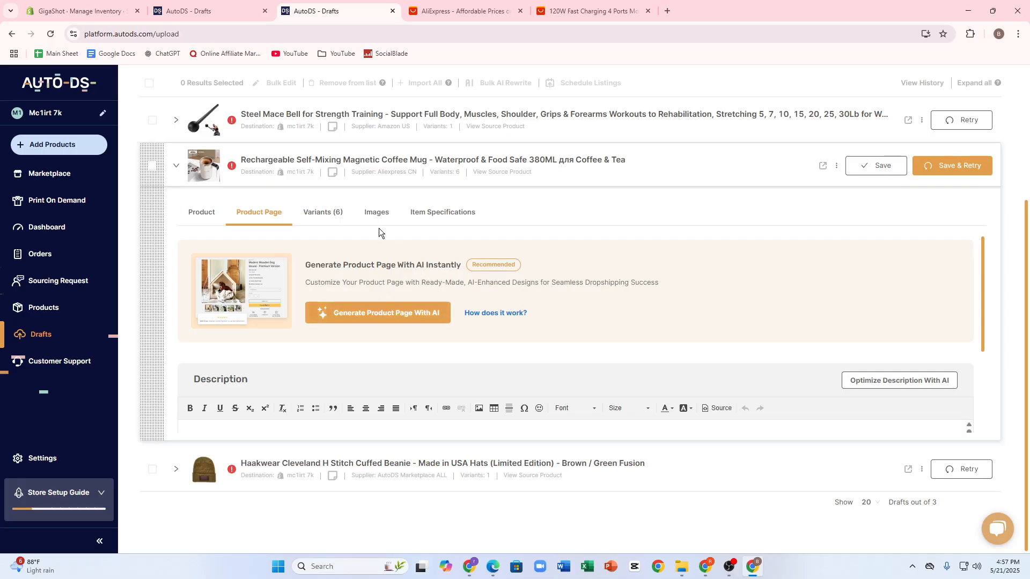
Review the coffee mug's color variants with their stock status and prices
{"action": "left_click", "coordinate": [324, 214]}
{"action": "scroll", "coordinate": [300, 316], "scroll_direction": "down", "scroll_amount": 3}
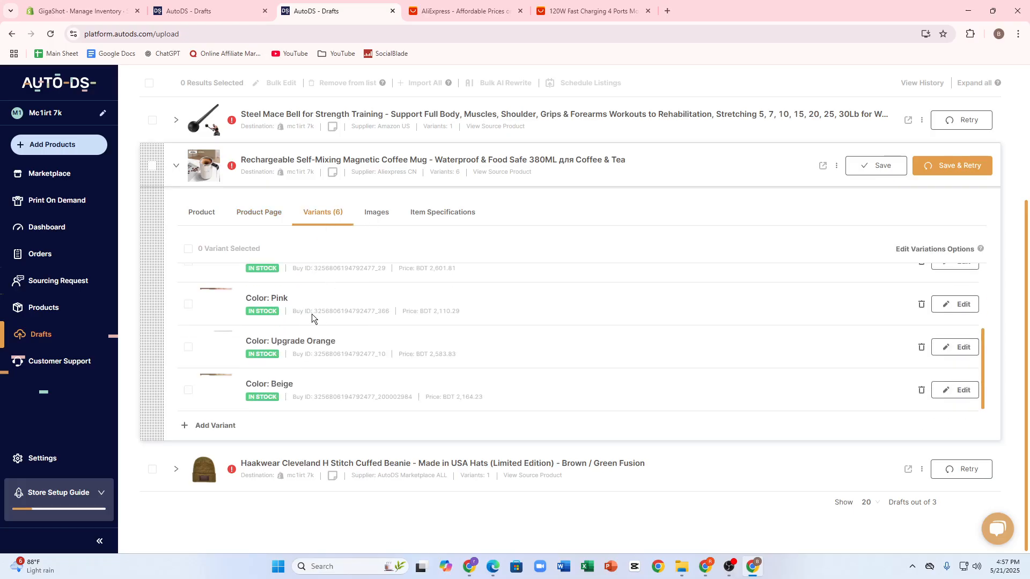
{"action": "scroll", "coordinate": [311, 320], "scroll_direction": "up", "scroll_amount": 5}
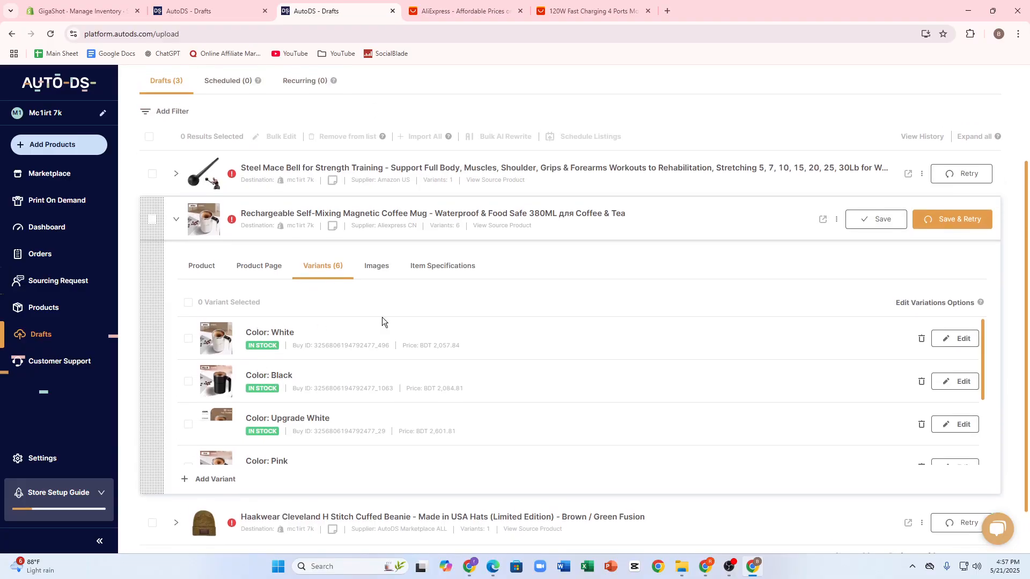
Select all six color variants of the coffee mug and try to save the draft
{"action": "scroll", "coordinate": [570, 431], "scroll_direction": "down", "scroll_amount": 1}
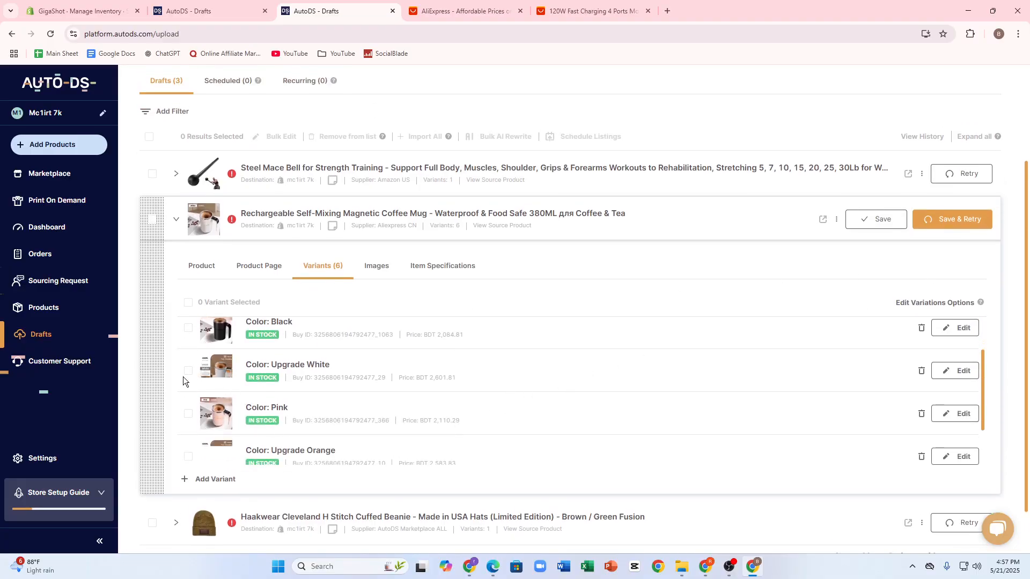
{"action": "left_click", "coordinate": [188, 302]}
{"action": "scroll", "coordinate": [233, 393], "scroll_direction": "down", "scroll_amount": 2}
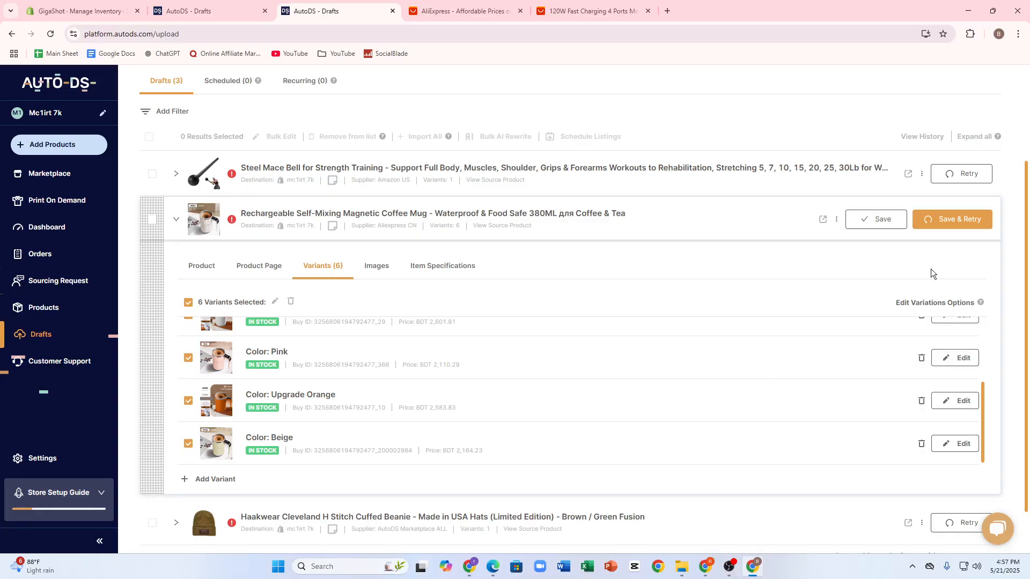
{"action": "left_click", "coordinate": [860, 219]}
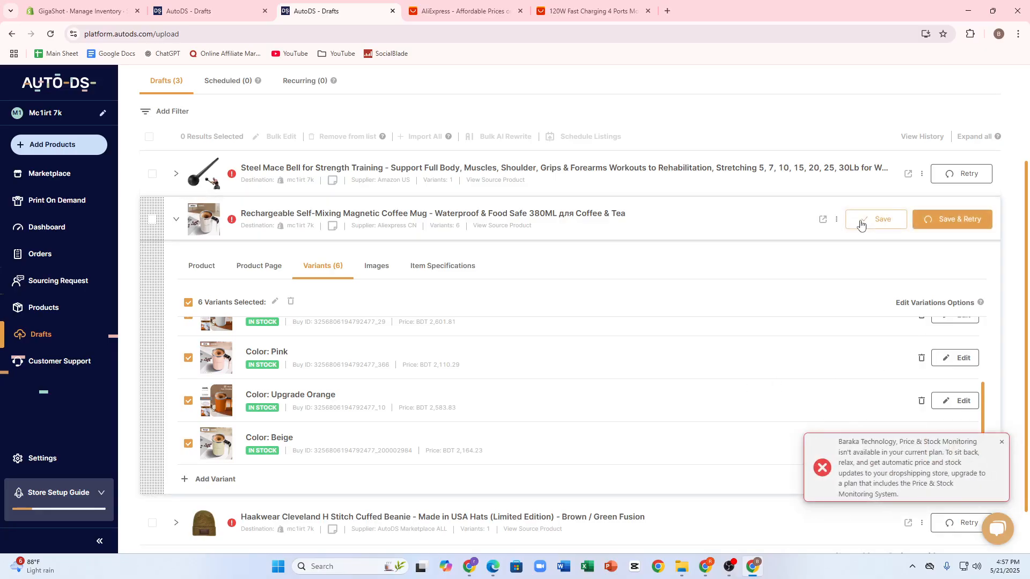
Reload the drafts page and retry importing the self-mixing coffee mug to the store
{"action": "right_click", "coordinate": [509, 56]}
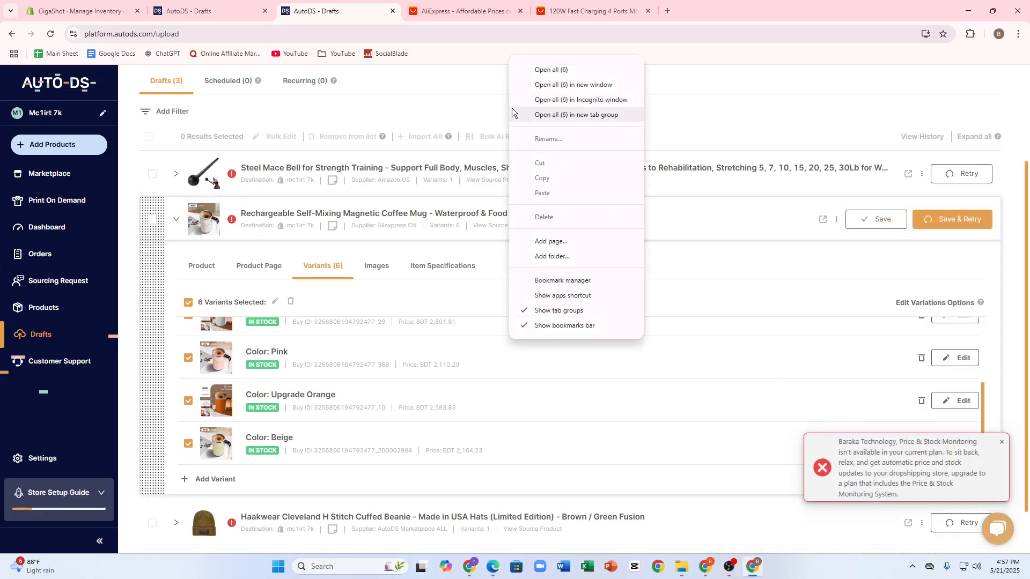
{"action": "right_click", "coordinate": [419, 123]}
{"action": "left_click", "coordinate": [436, 164]}
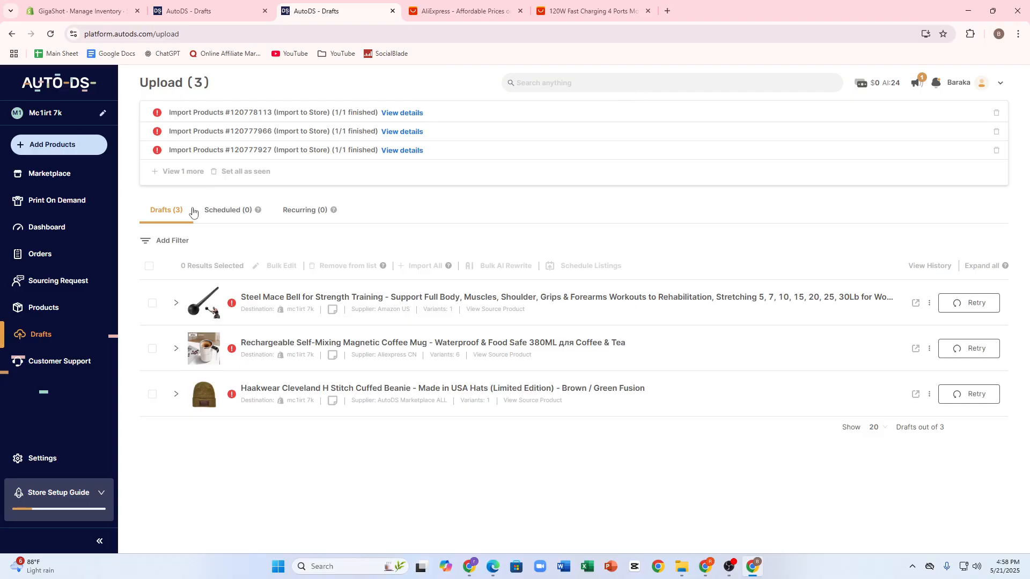
{"action": "left_click", "coordinate": [977, 350]}
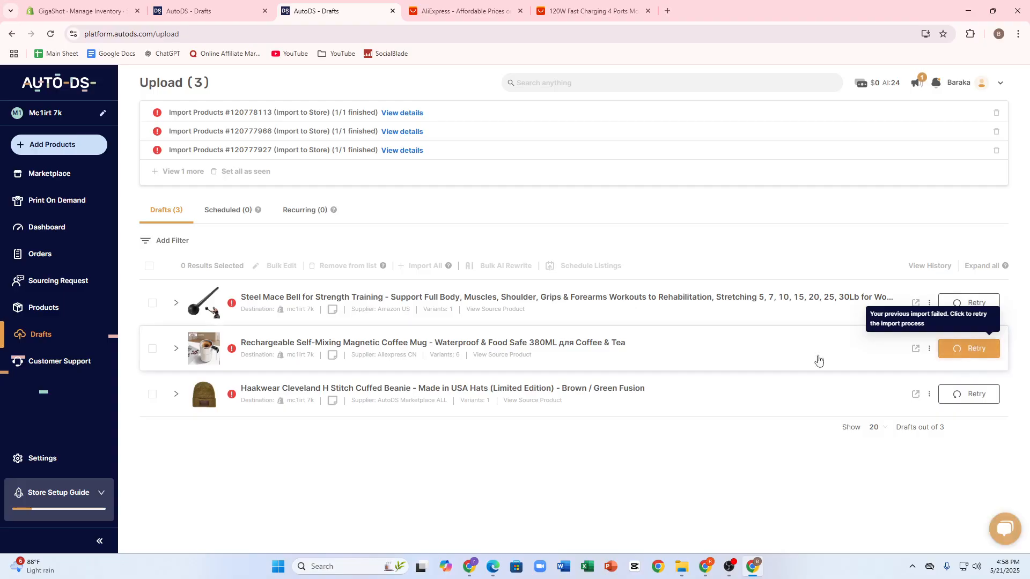
View the Print On Demand catalog and return to the Marketplace
{"action": "left_click", "coordinate": [24, 202]}
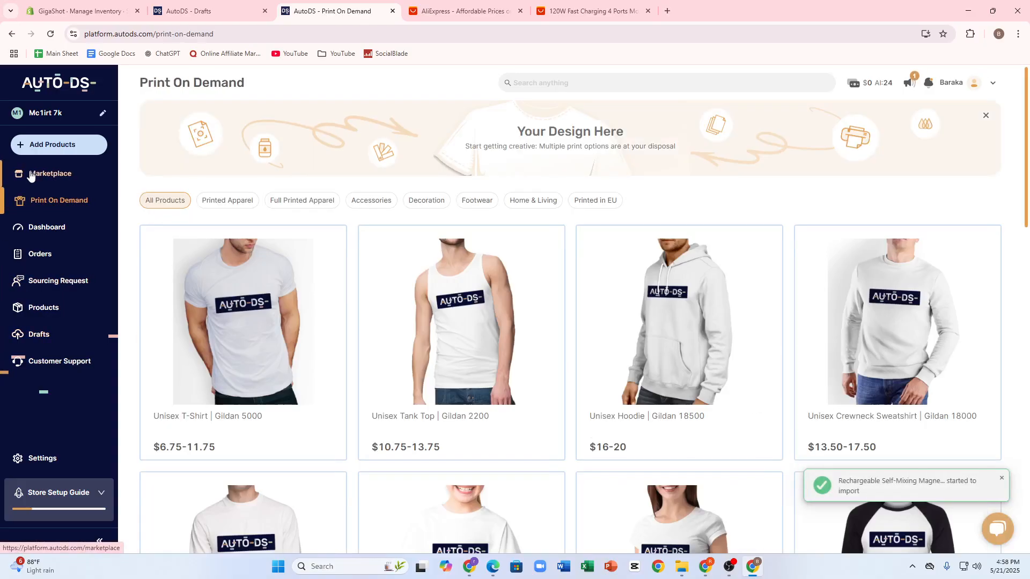
{"action": "left_click", "coordinate": [31, 175]}
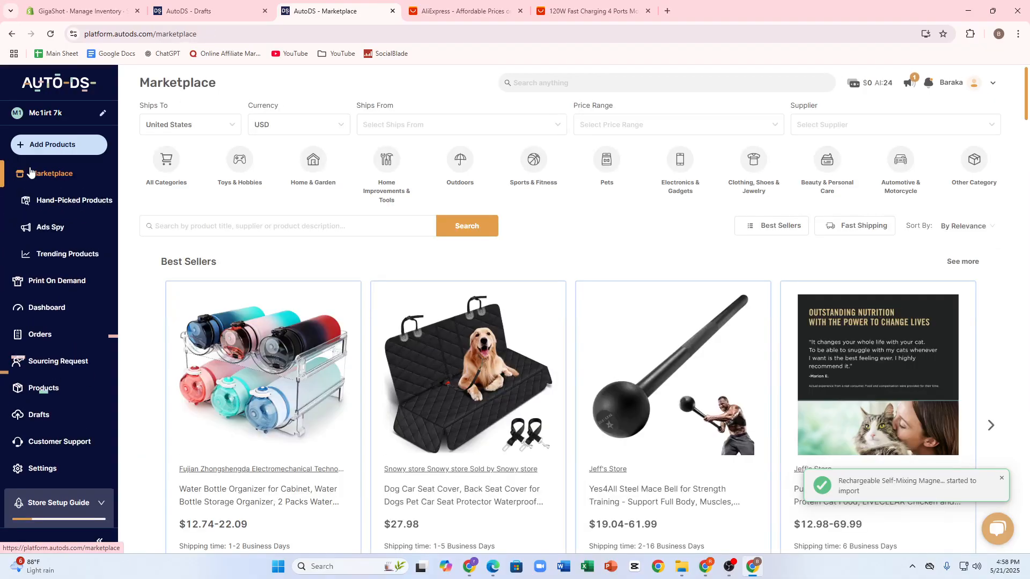